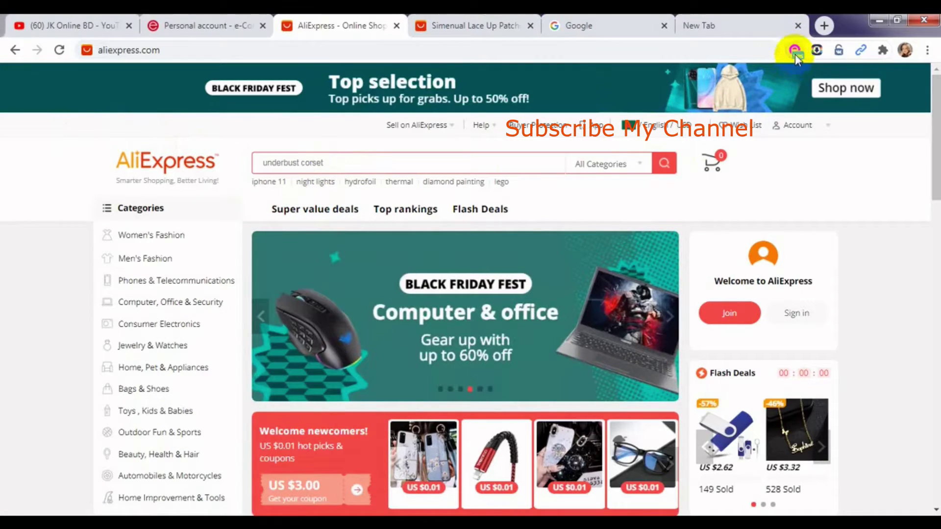
# Step: Open the browser extension download page in the ePN tools and compare it with the AliExpress home page
pyautogui.click(193, 29)
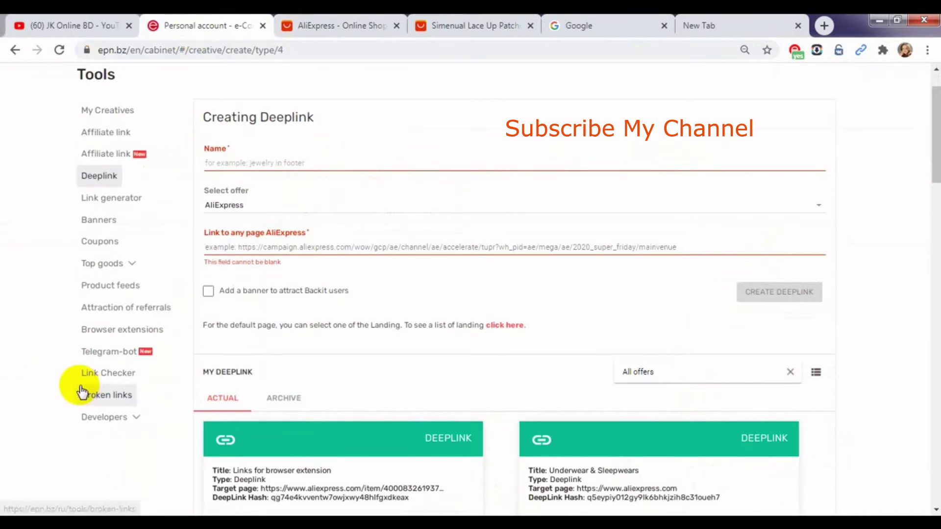
pyautogui.click(93, 332)
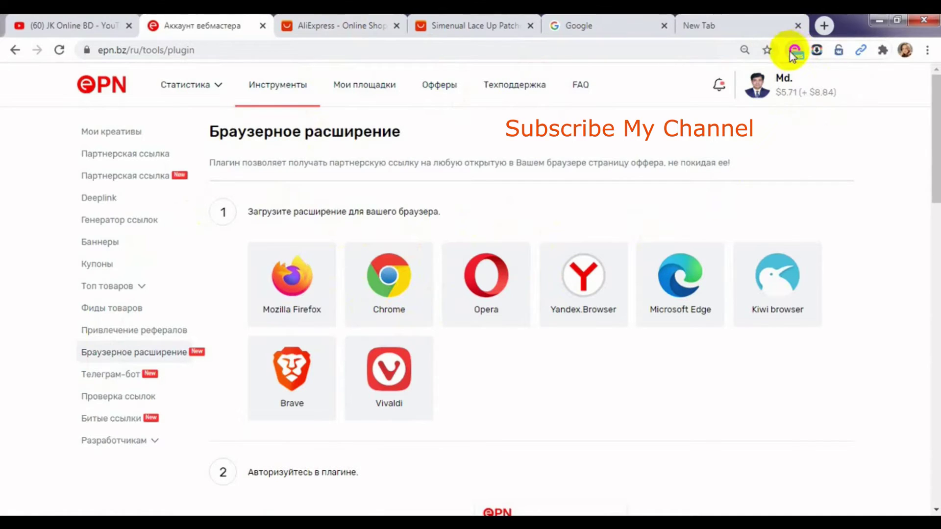
pyautogui.click(333, 26)
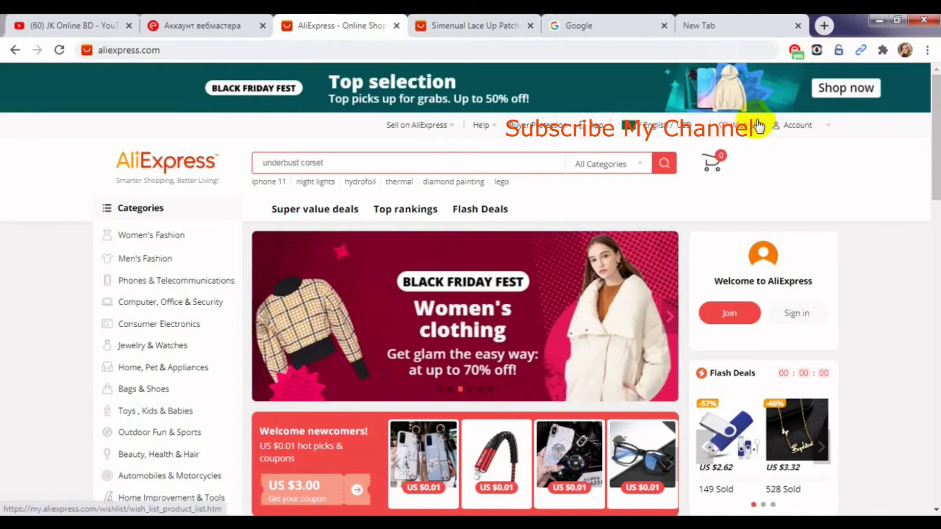
pyautogui.click(188, 29)
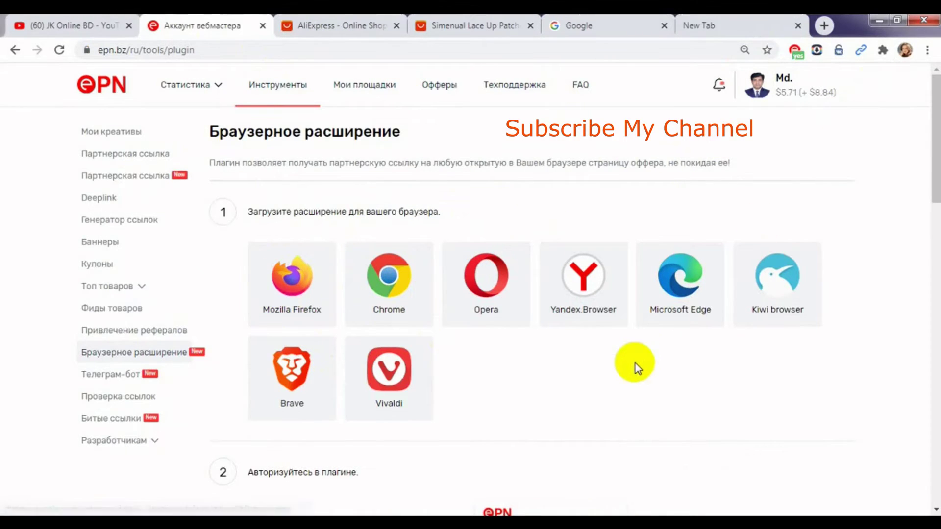
# Step: Load daraz.com.bd in the empty tab and compare the ePN extension's status on AliExpress, Google and Daraz
pyautogui.click(314, 24)
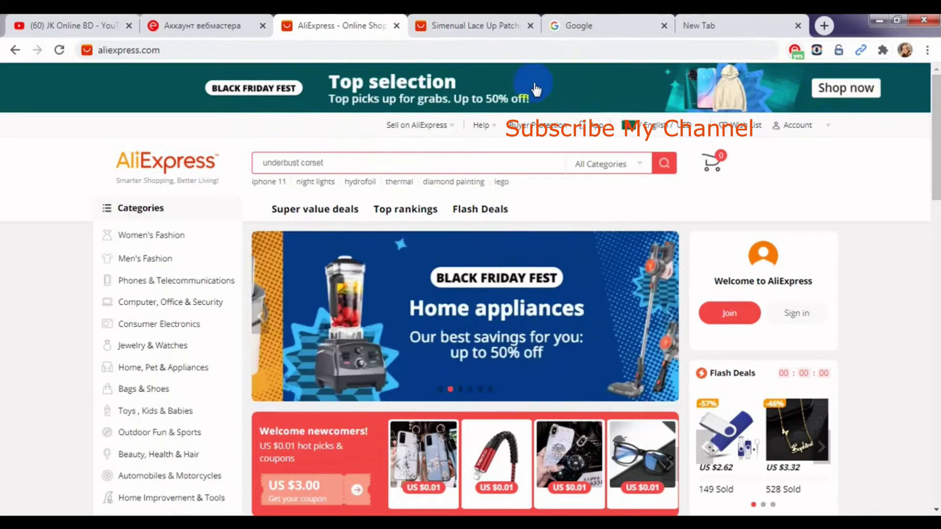
pyautogui.click(590, 26)
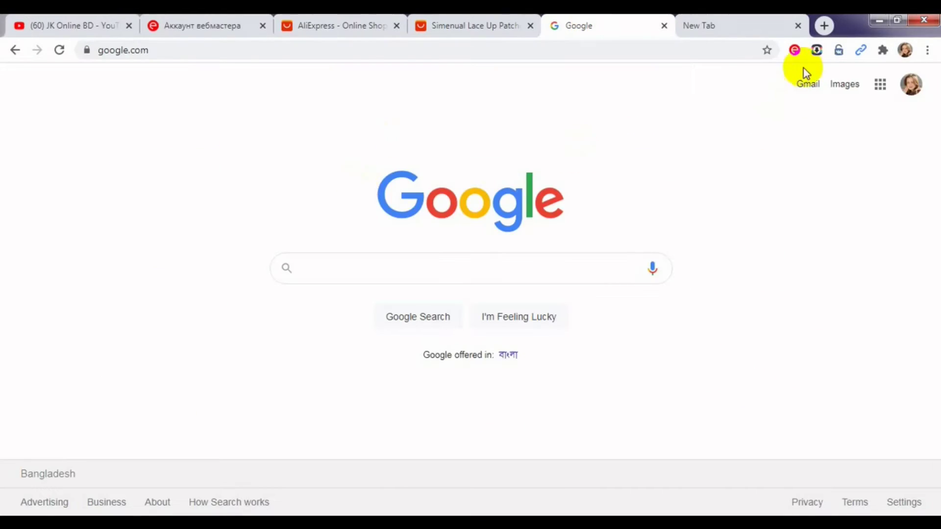
pyautogui.click(707, 28)
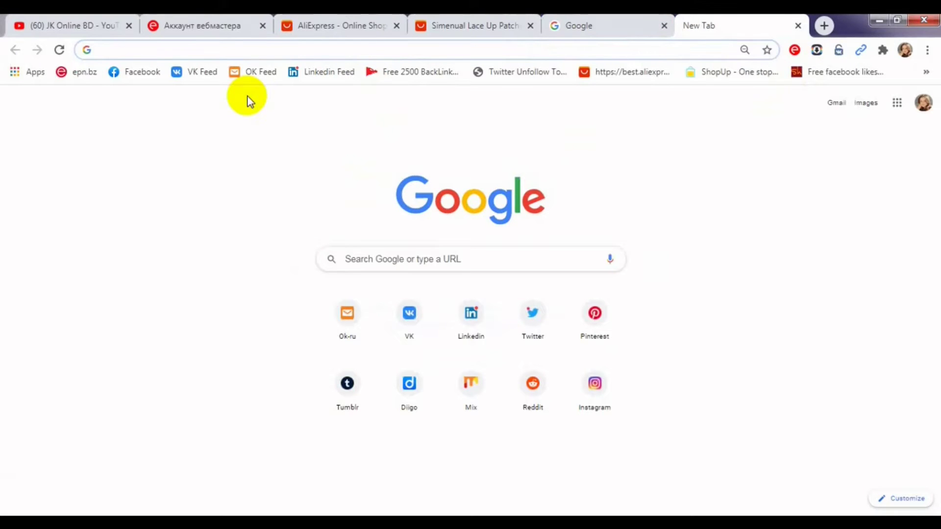
pyautogui.write('d')
pyautogui.press('Return')
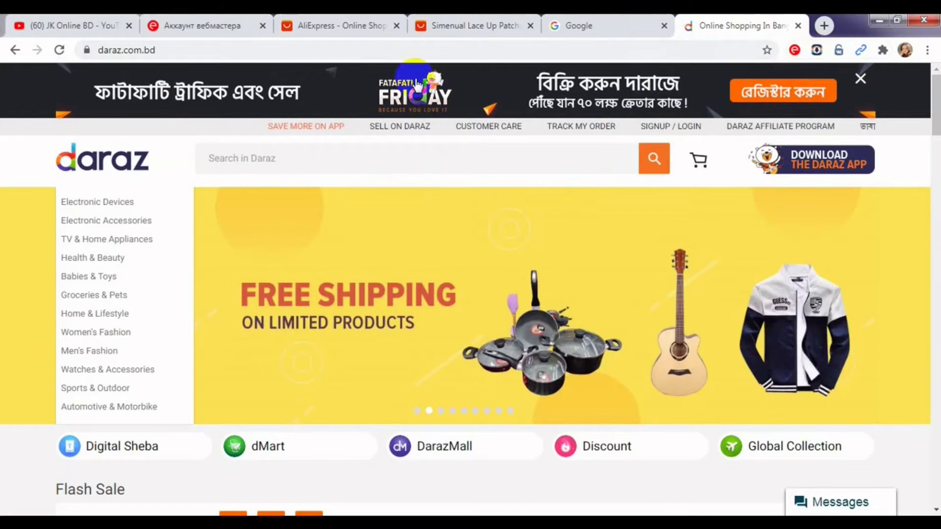
pyautogui.click(349, 26)
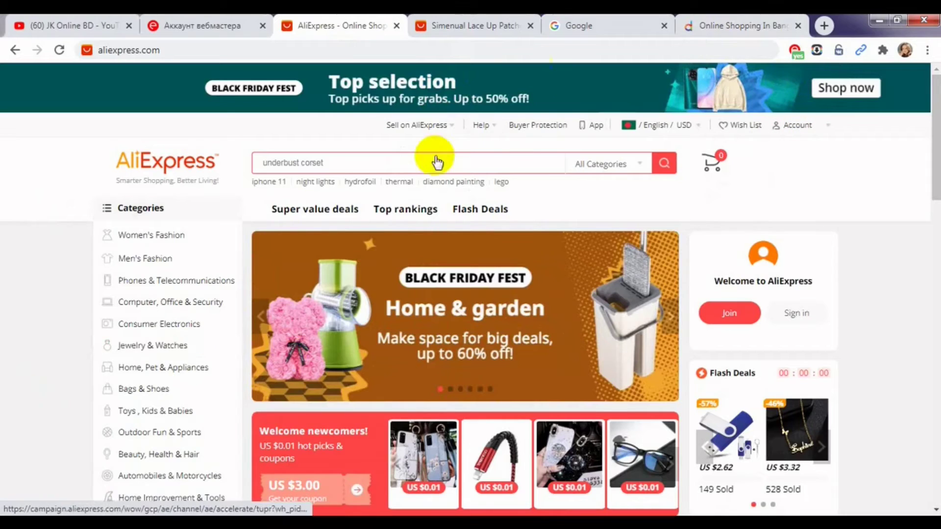
# Step: Return to the ePN account, open the Deeplink creation page and dismiss the translation prompt
pyautogui.click(205, 27)
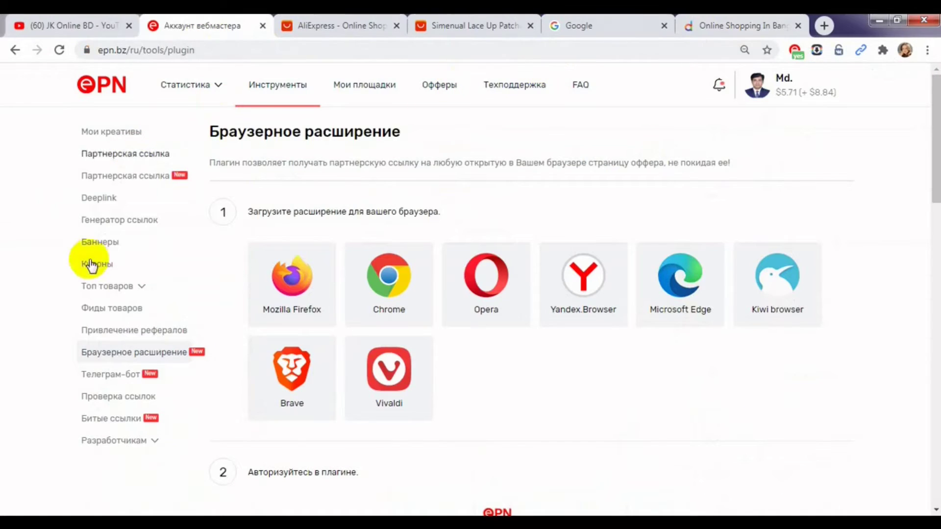
pyautogui.click(89, 196)
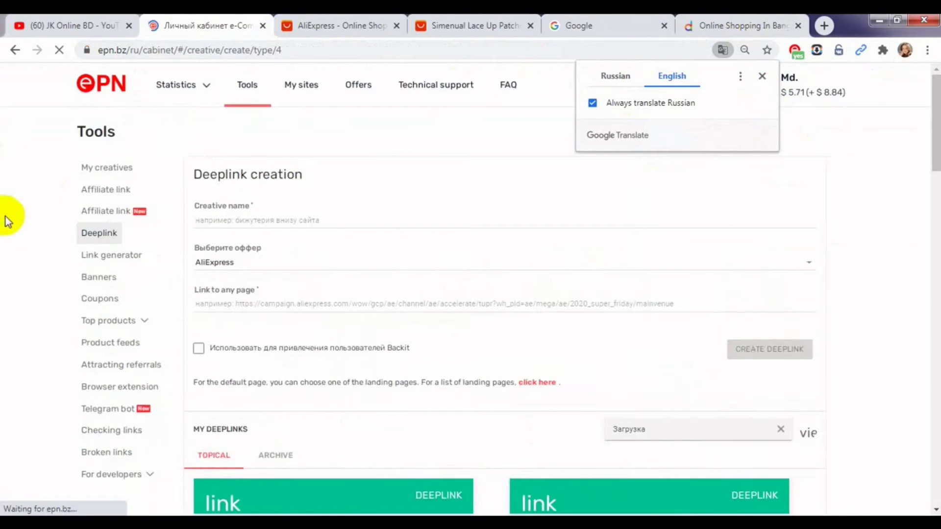
pyautogui.click(762, 77)
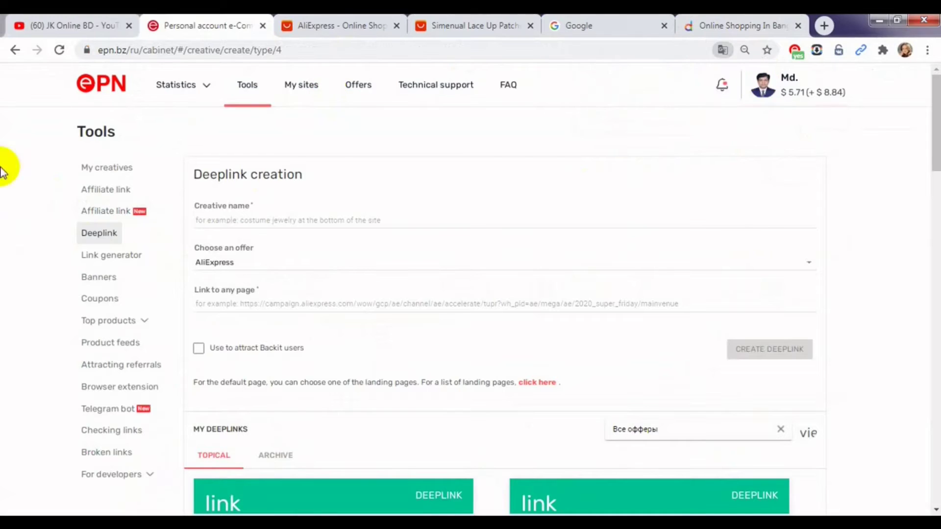
# Step: Log in to the ePN Webmaster Plugin from the Simenual lace-up top's product page on AliExpress and dismiss the login notification
pyautogui.click(340, 27)
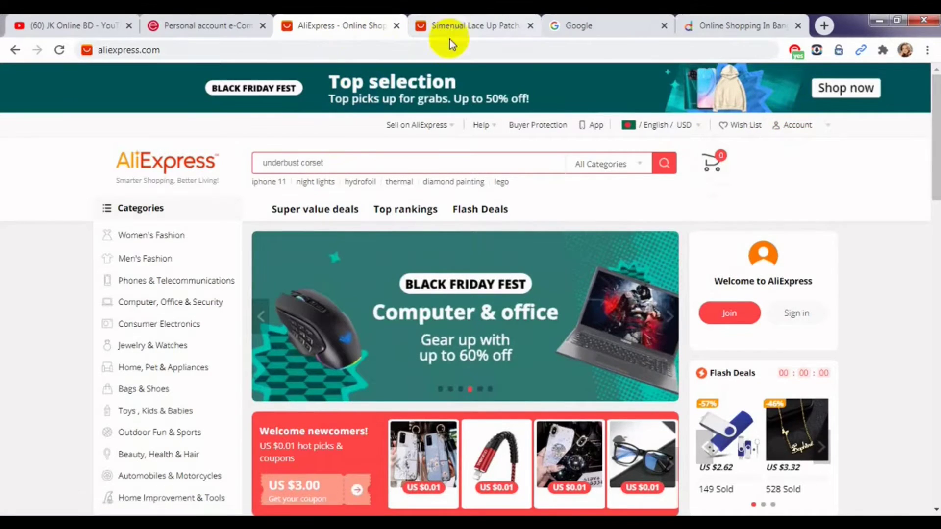
pyautogui.click(449, 39)
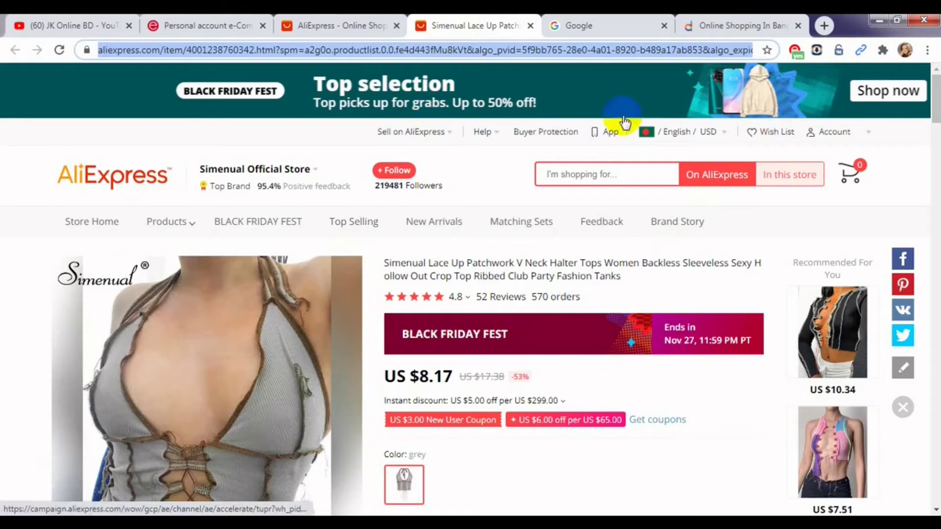
pyautogui.click(166, 140)
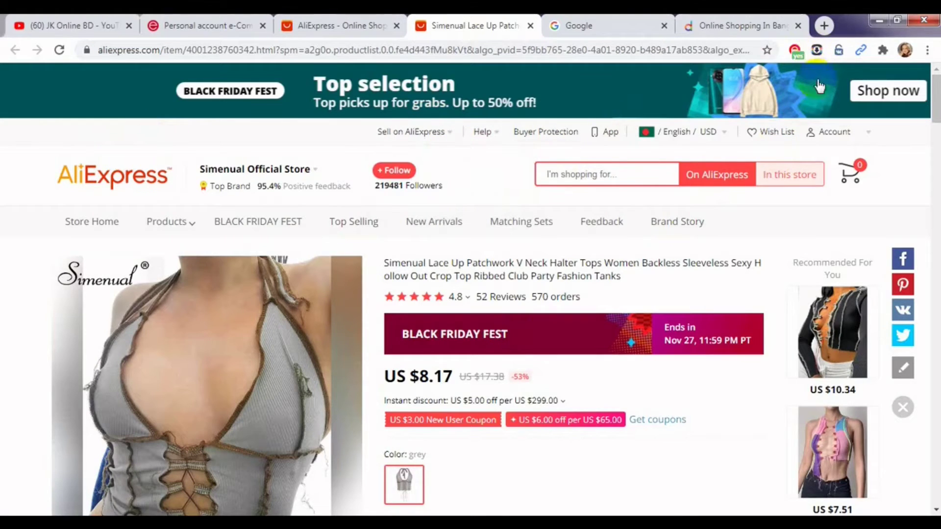
pyautogui.click(795, 51)
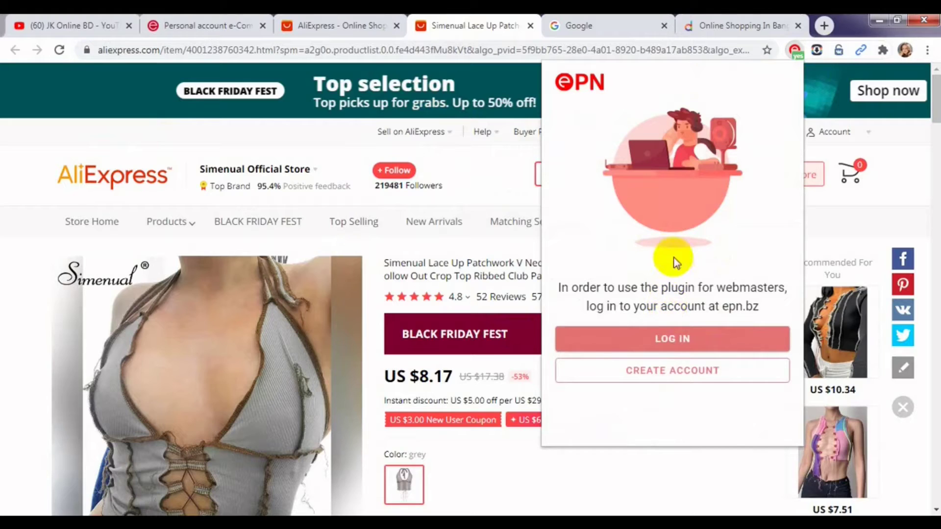
pyautogui.click(675, 337)
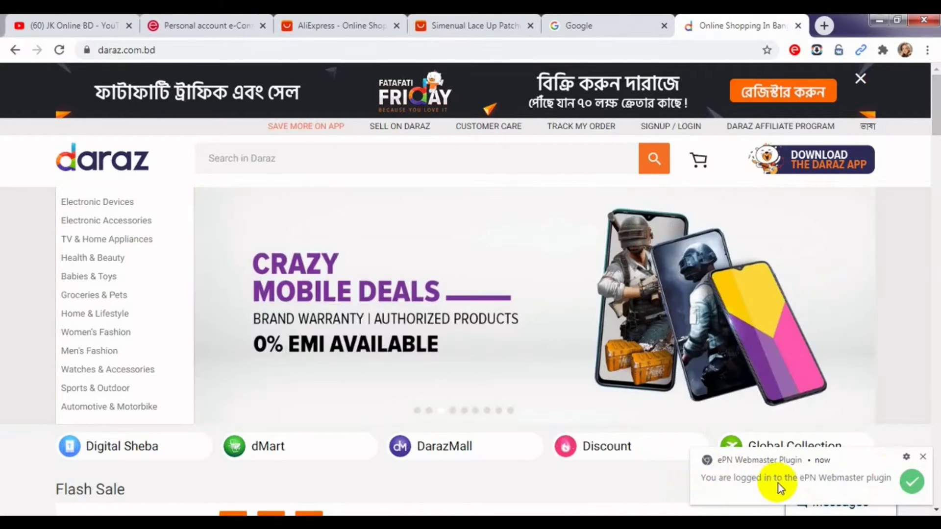
pyautogui.click(922, 457)
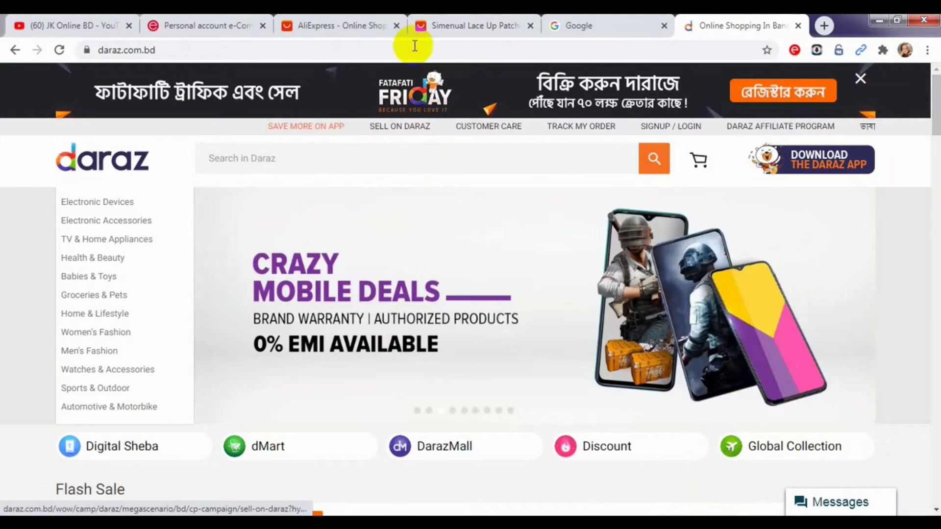
# Step: Return to the Simenual product page and look through the creatives available in the ePN plugin's link form
pyautogui.click(458, 25)
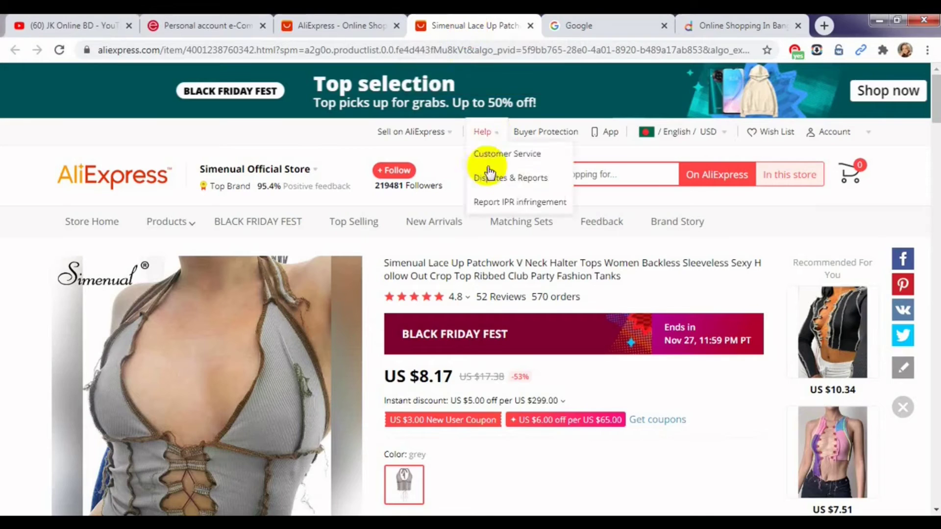
pyautogui.click(794, 51)
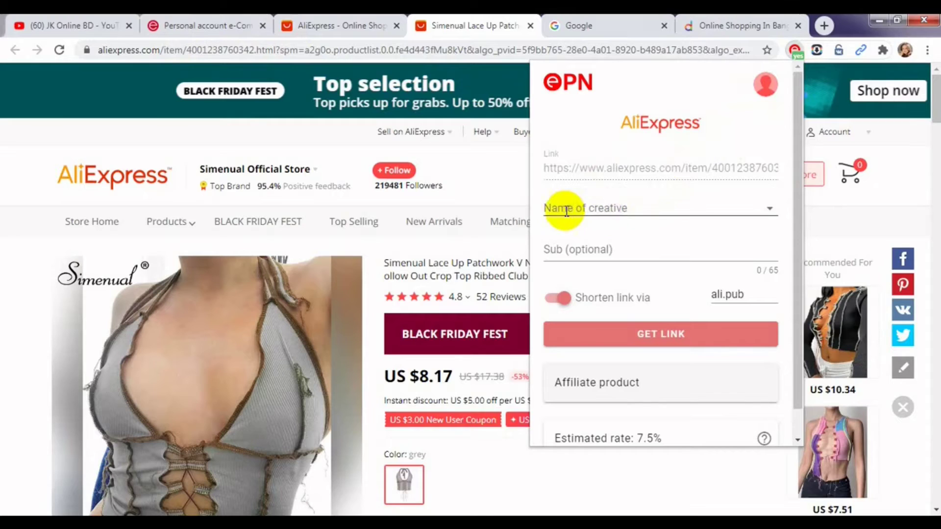
pyautogui.click(638, 209)
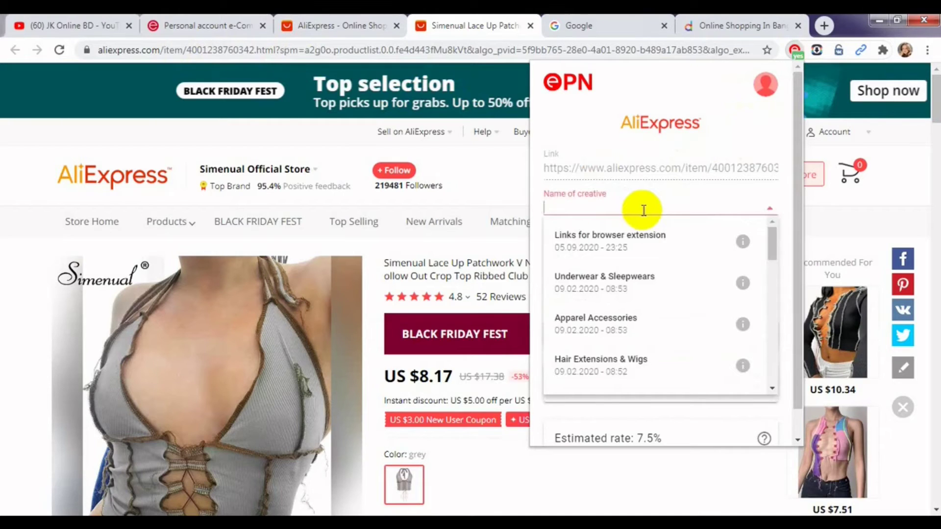
pyautogui.moveTo(774, 247)
pyautogui.mouseDown()
pyautogui.moveTo(769, 369)
pyautogui.moveTo(774, 257)
pyautogui.mouseUp()
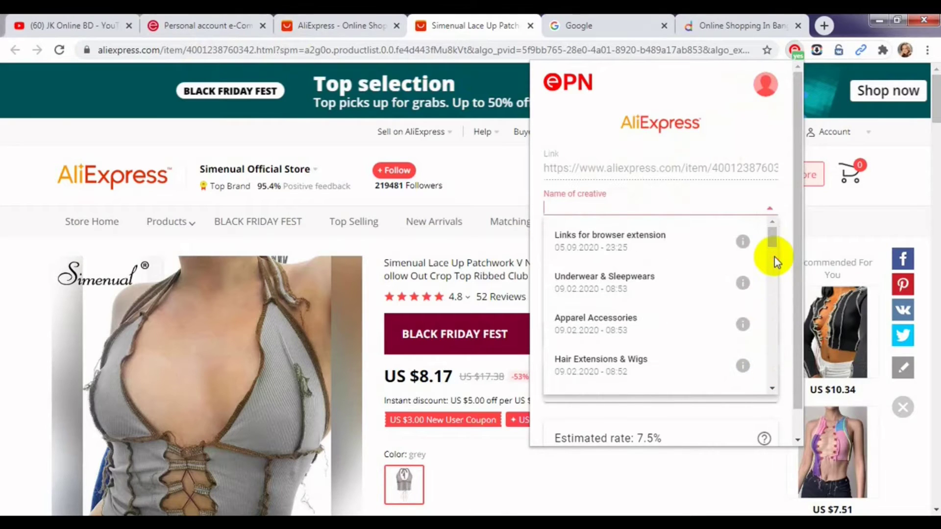
pyautogui.click(712, 184)
# Step: Review the ePN Deeplink page alongside the AliExpress home page and the Simenual product page
pyautogui.click(169, 25)
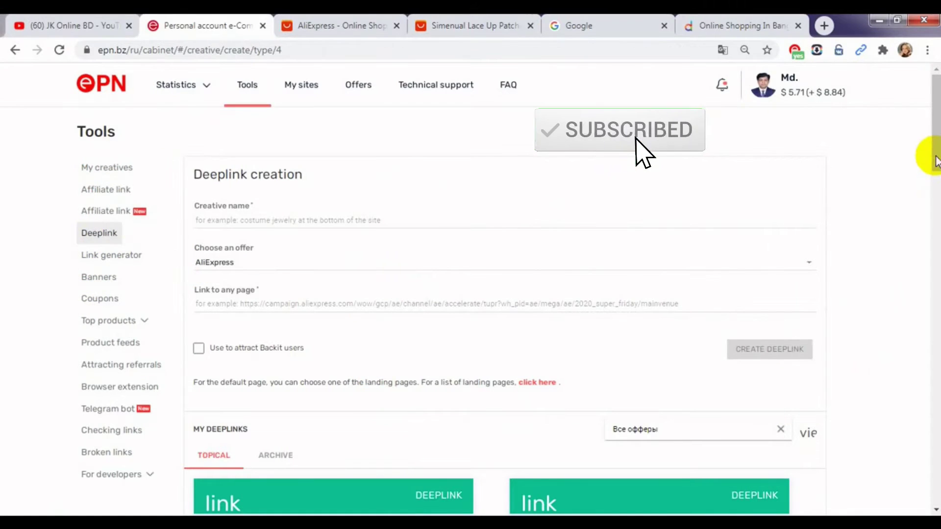
pyautogui.moveTo(934, 162)
pyautogui.mouseDown()
pyautogui.moveTo(930, 285)
pyautogui.moveTo(931, 148)
pyautogui.mouseUp()
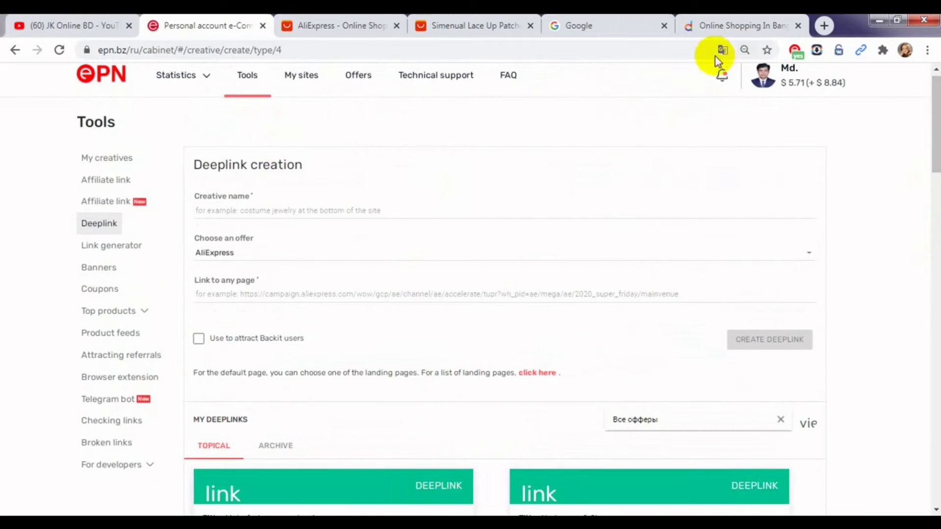
pyautogui.click(446, 25)
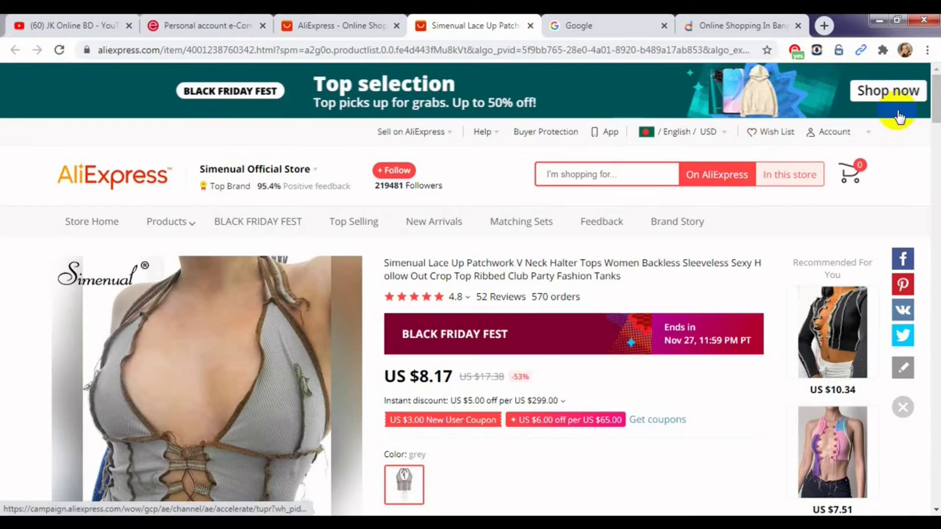
pyautogui.click(353, 25)
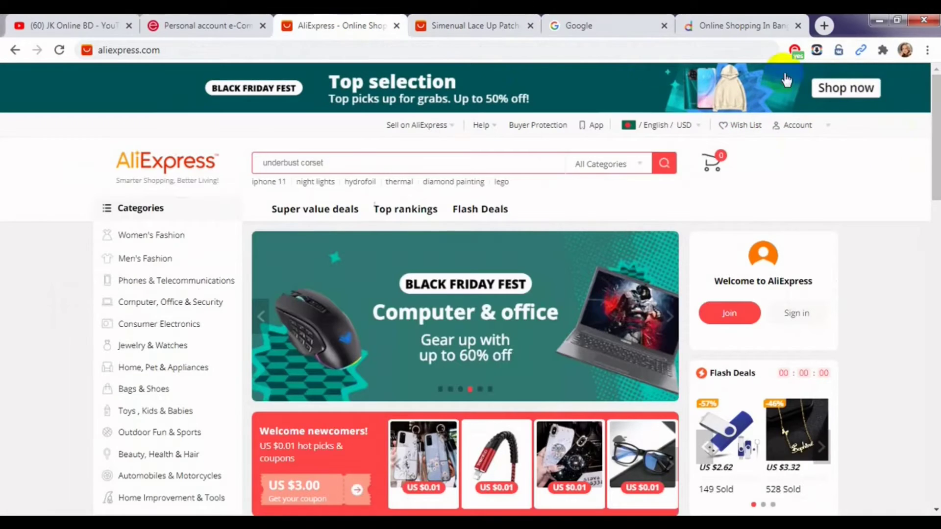
pyautogui.click(495, 25)
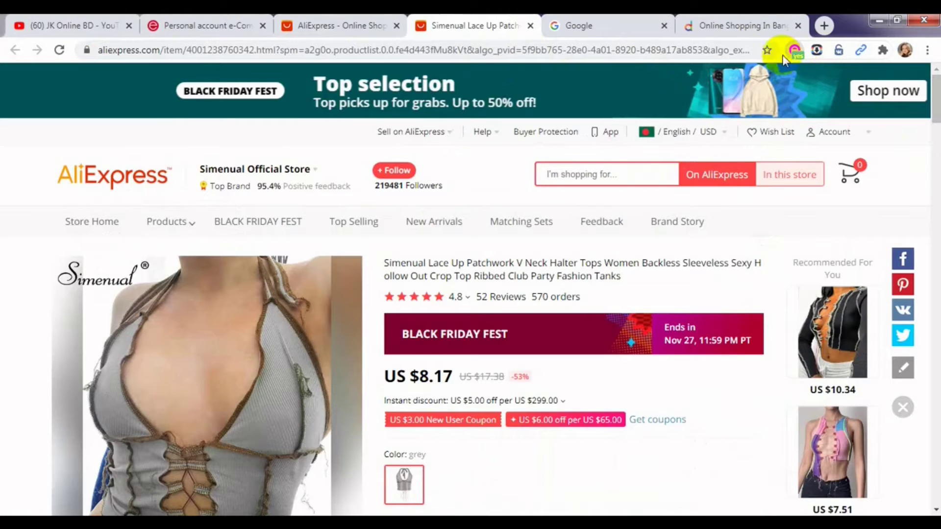
pyautogui.click(202, 21)
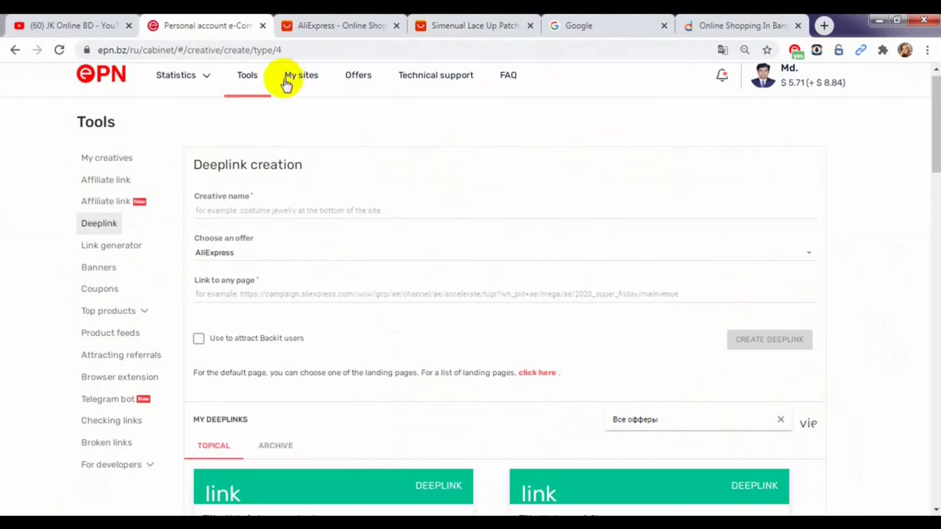
# Step: Reload the Simenual product page on AliExpress and try to reopen the ePN plugin
pyautogui.click(450, 25)
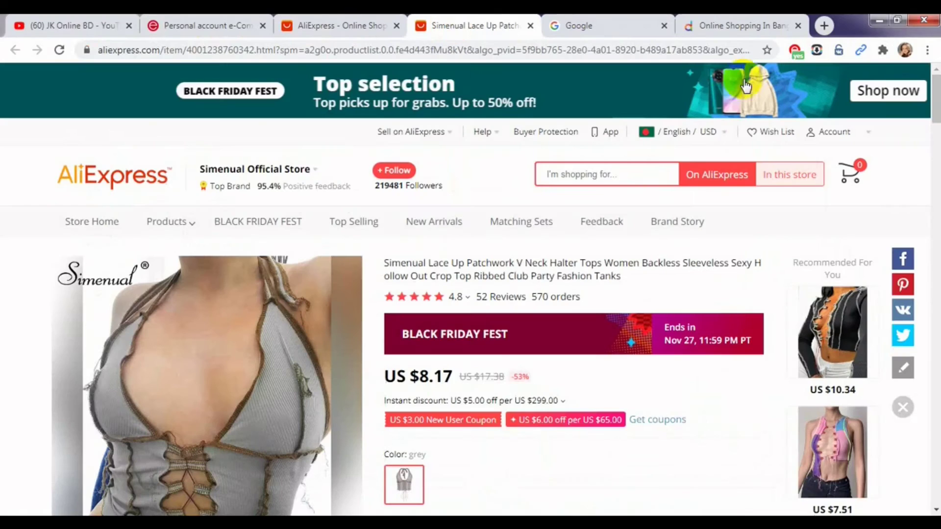
pyautogui.click(59, 49)
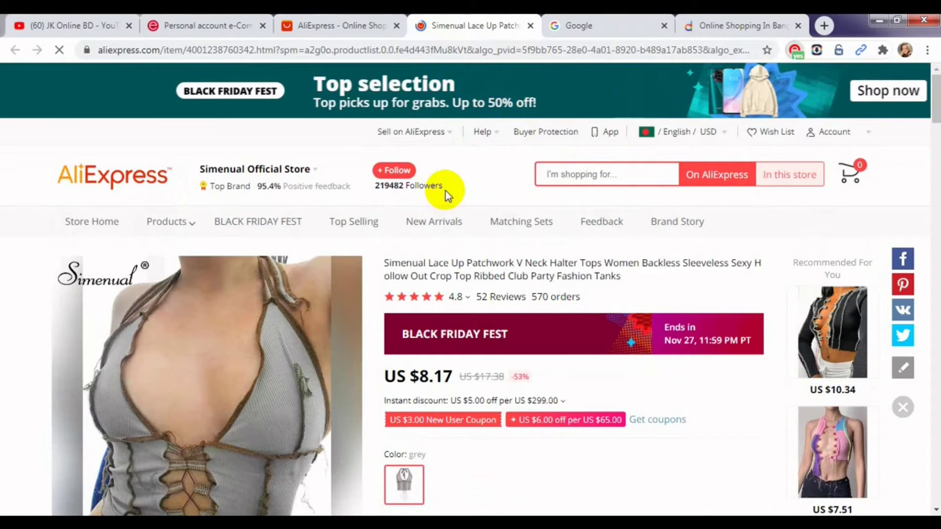
pyautogui.click(794, 50)
pyautogui.click(487, 171)
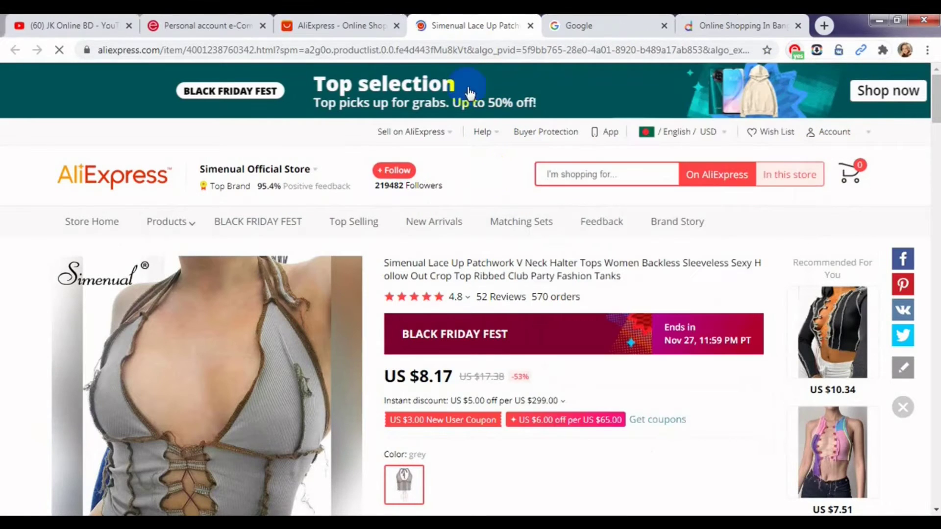
pyautogui.moveTo(446, 133)
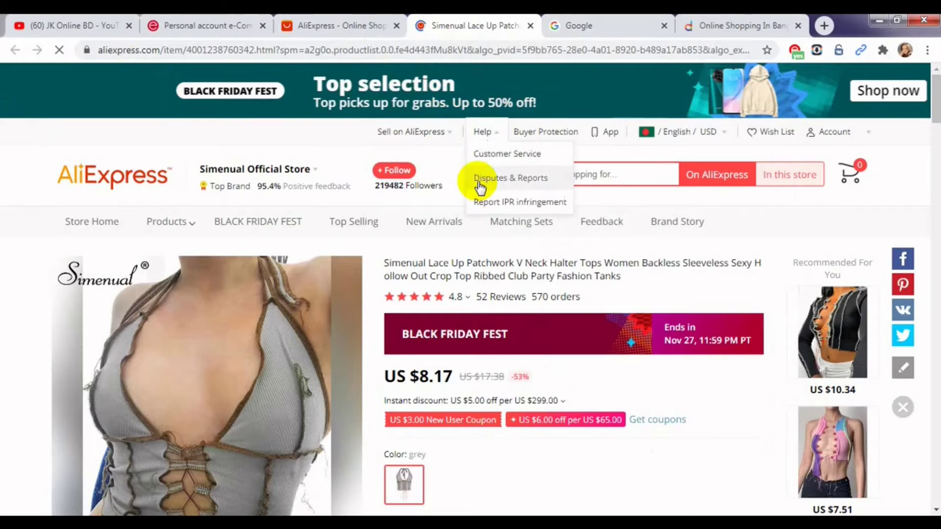
pyautogui.click(794, 51)
pyautogui.click(485, 163)
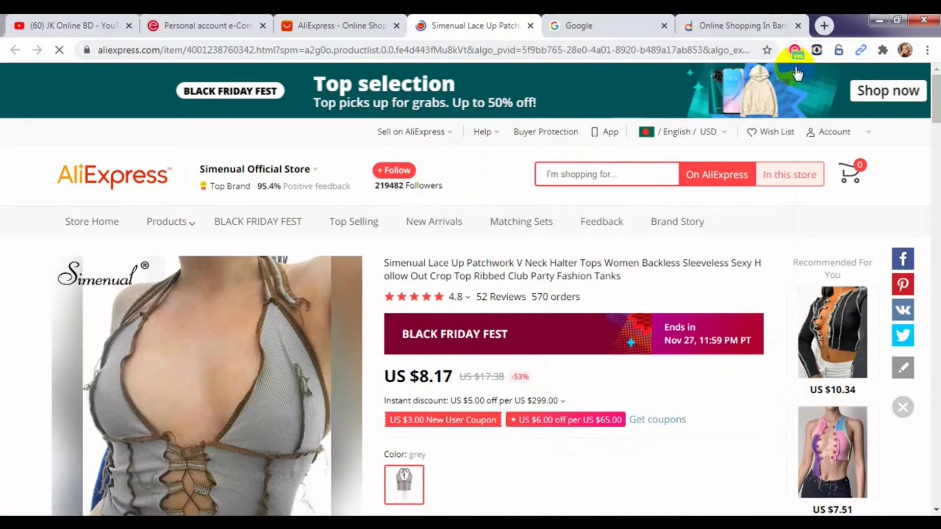
# Step: Open the ePN plugin on the Simenual product page and select Hair Extensions & Wigs as the creative
pyautogui.click(796, 52)
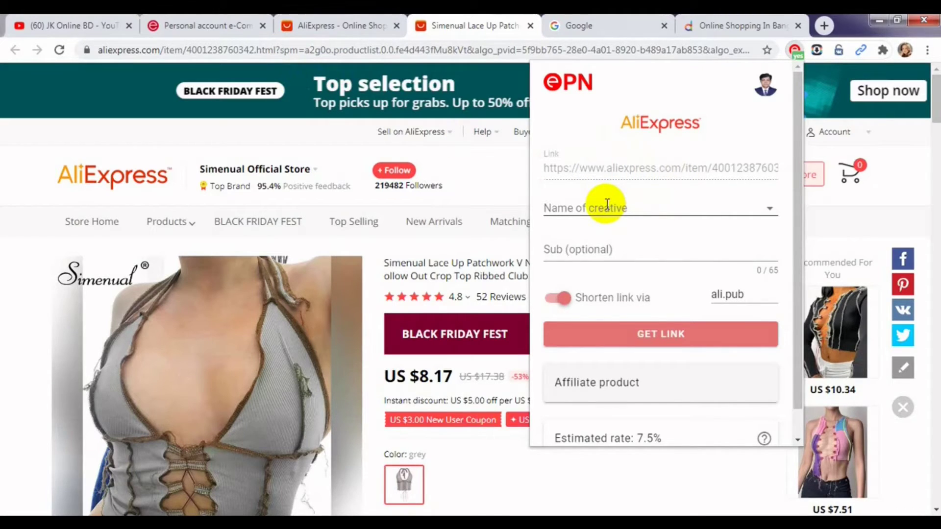
pyautogui.click(735, 208)
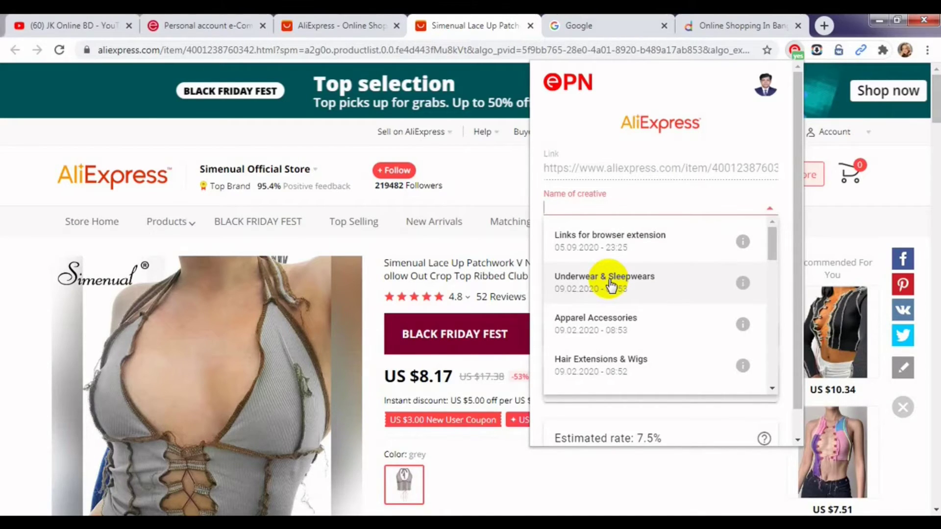
pyautogui.moveTo(772, 247); pyautogui.dragTo(777, 265)
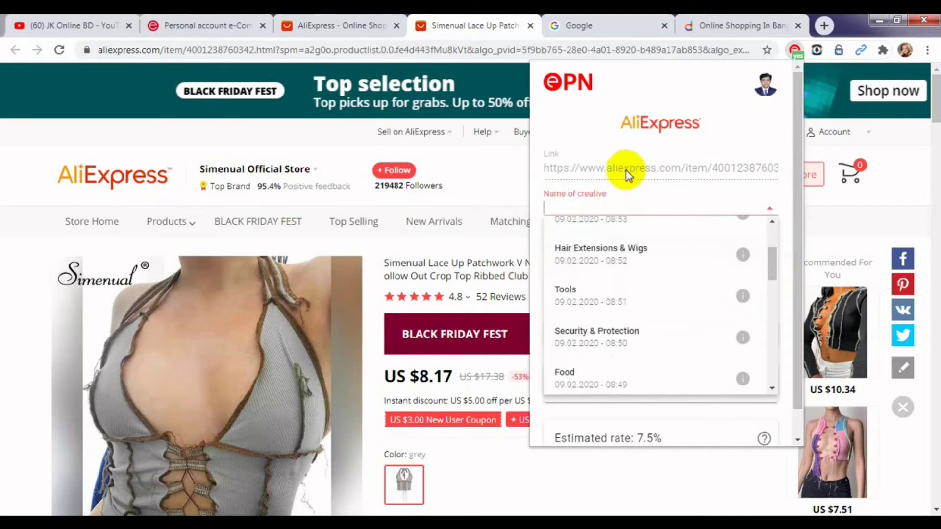
pyautogui.click(600, 250)
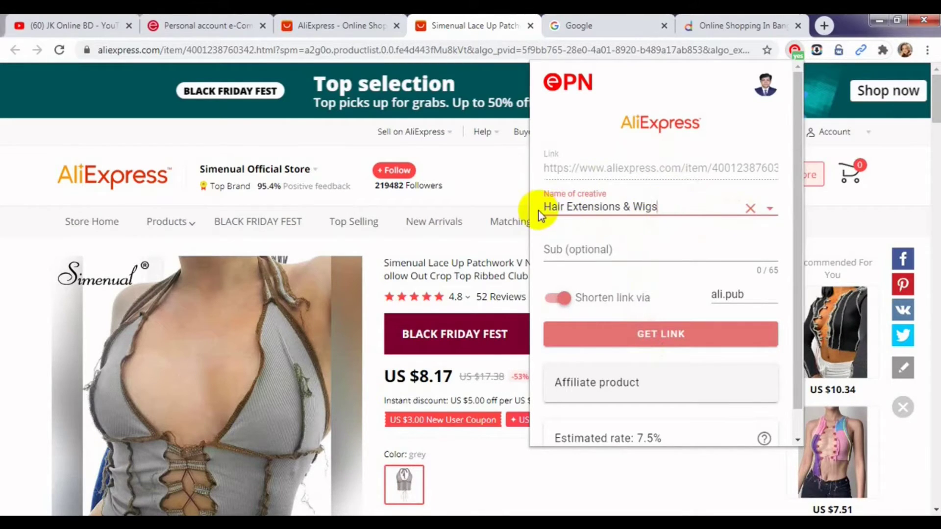
# Step: Clear the selected creative in the ePN link form and choose Food instead
pyautogui.click(749, 208)
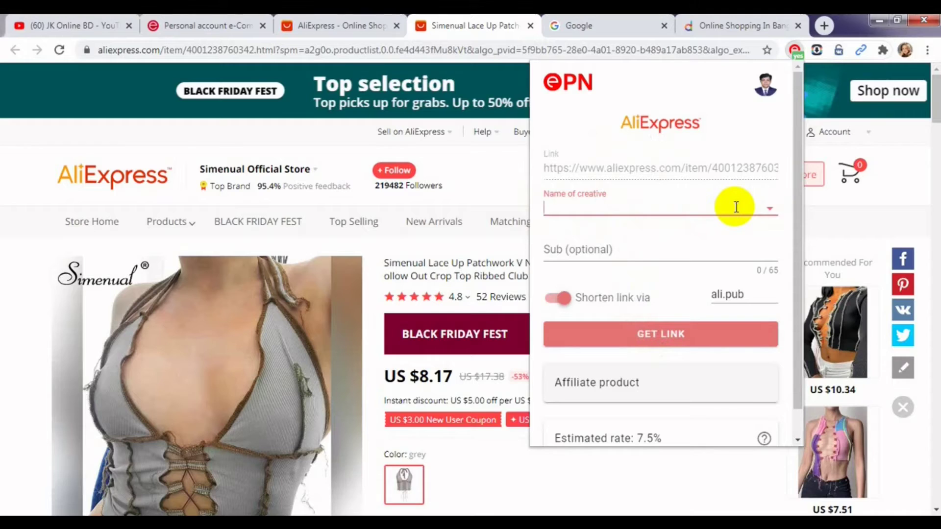
pyautogui.click(770, 209)
pyautogui.click(567, 375)
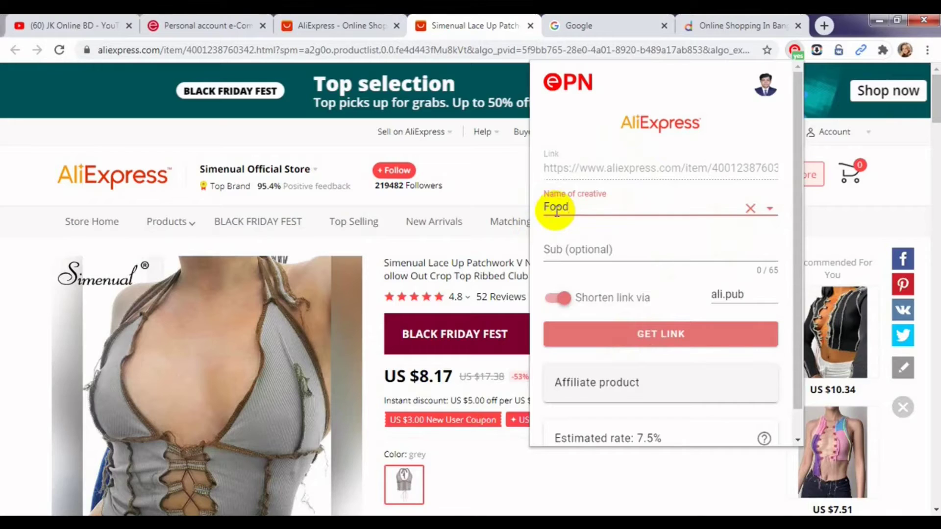
# Step: Change the creative to Education & Office Supplies, check the product's estimated rate, and close the ePN plugin
pyautogui.click(770, 210)
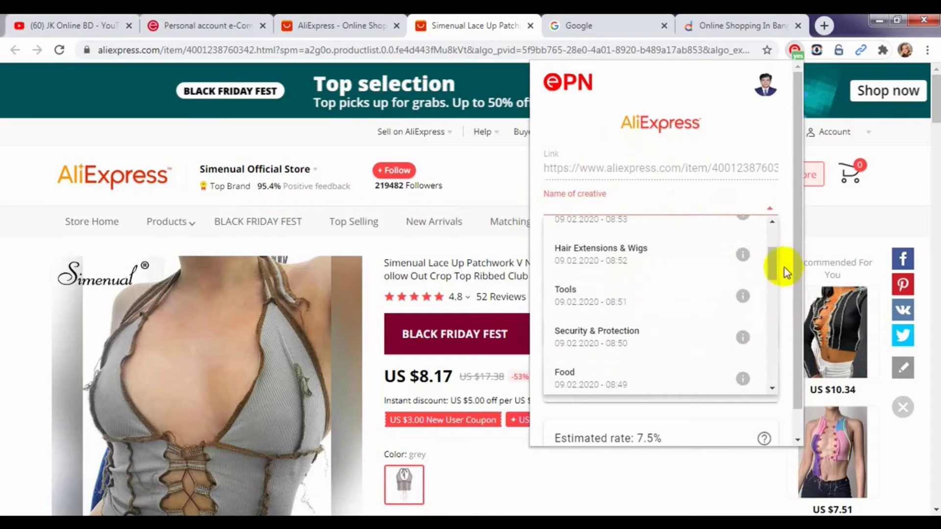
pyautogui.moveTo(773, 263); pyautogui.dragTo(769, 298)
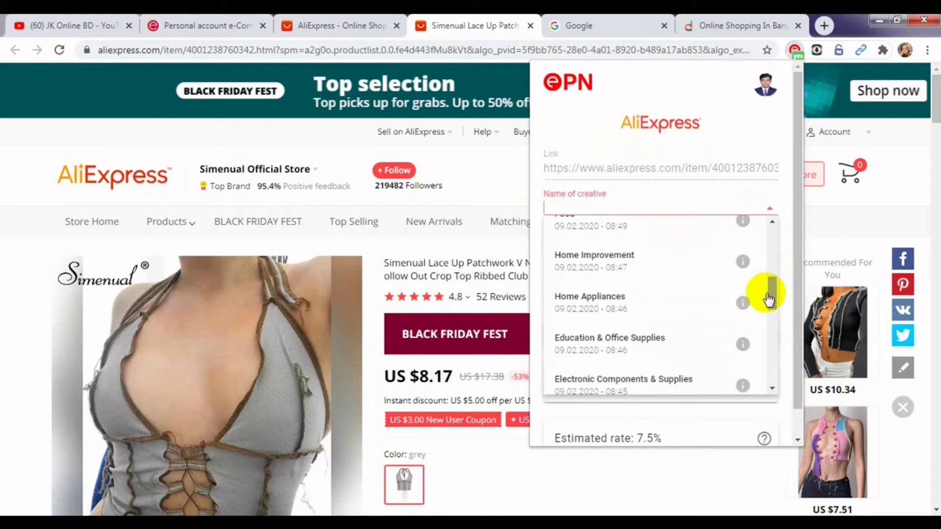
pyautogui.click(588, 348)
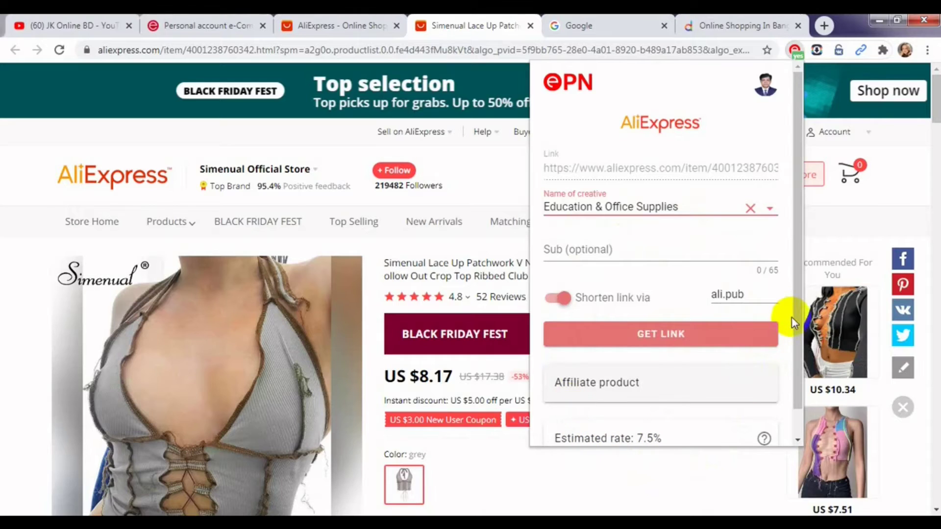
pyautogui.scroll(-1, 794, 334)
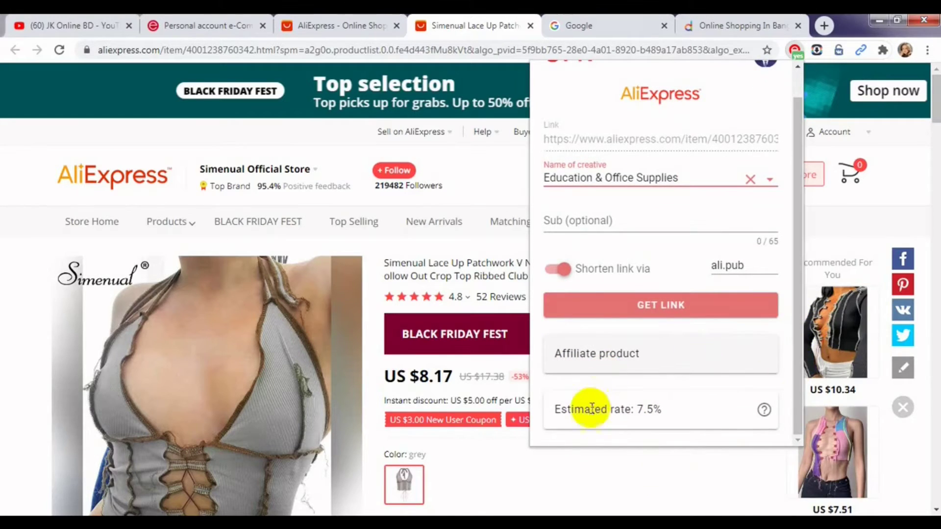
pyautogui.click(490, 177)
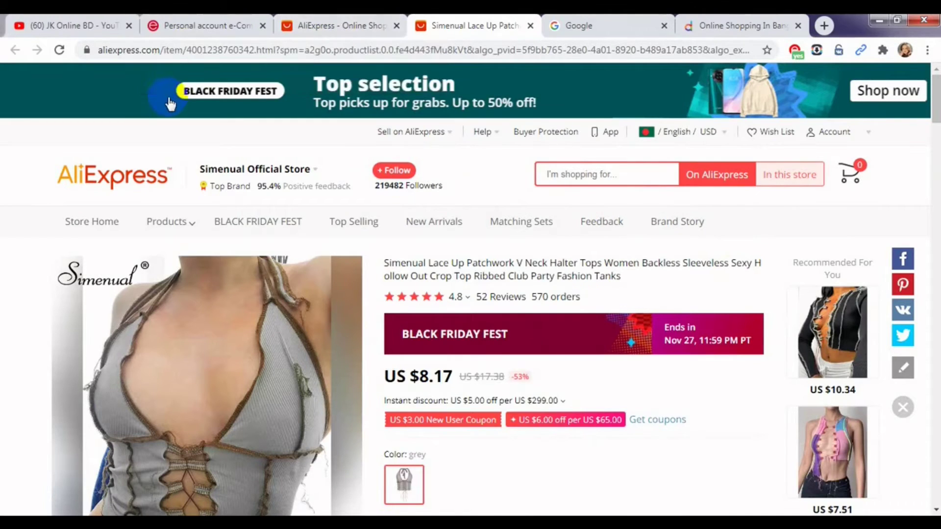
# Step: Switch to the ePN affiliate account and open its transaction statistics
pyautogui.click(195, 24)
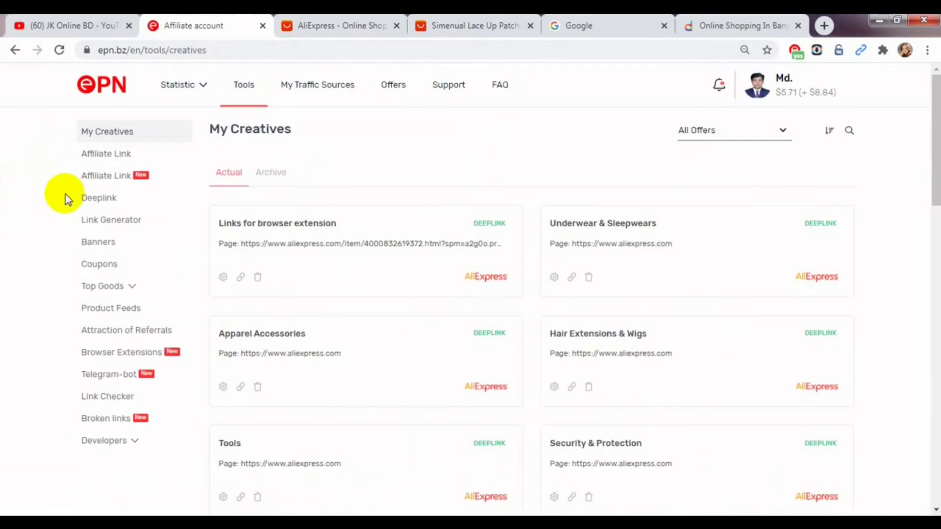
pyautogui.click(198, 87)
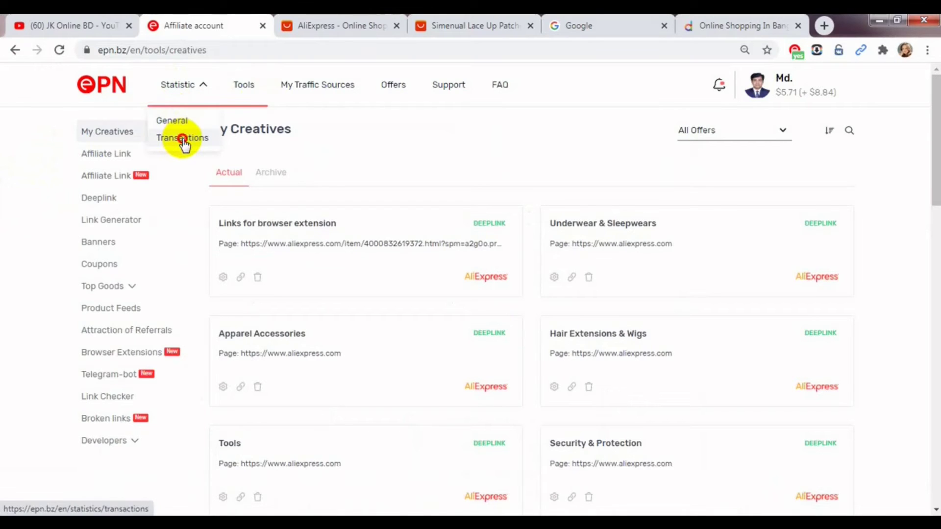
pyautogui.click(184, 140)
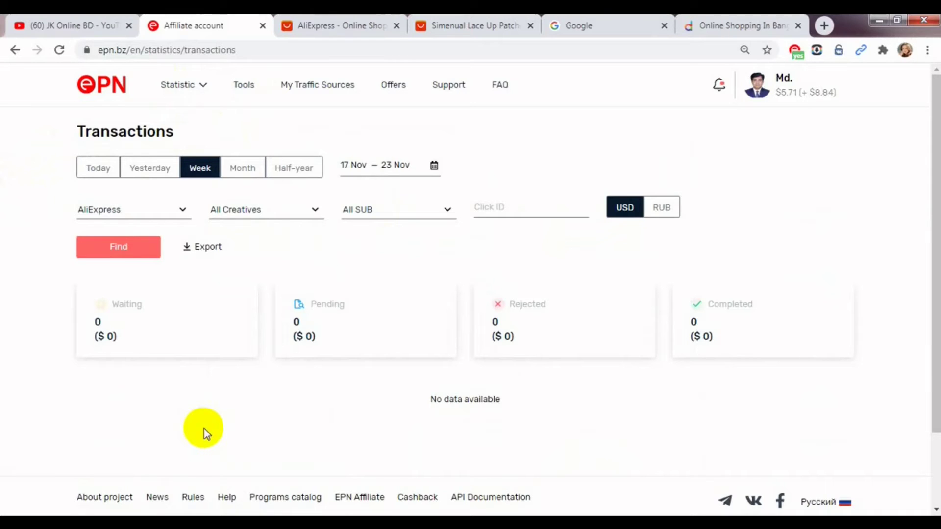
# Step: Find the AliExpress transactions for today, for the week and for the month
pyautogui.click(99, 172)
pyautogui.click(132, 253)
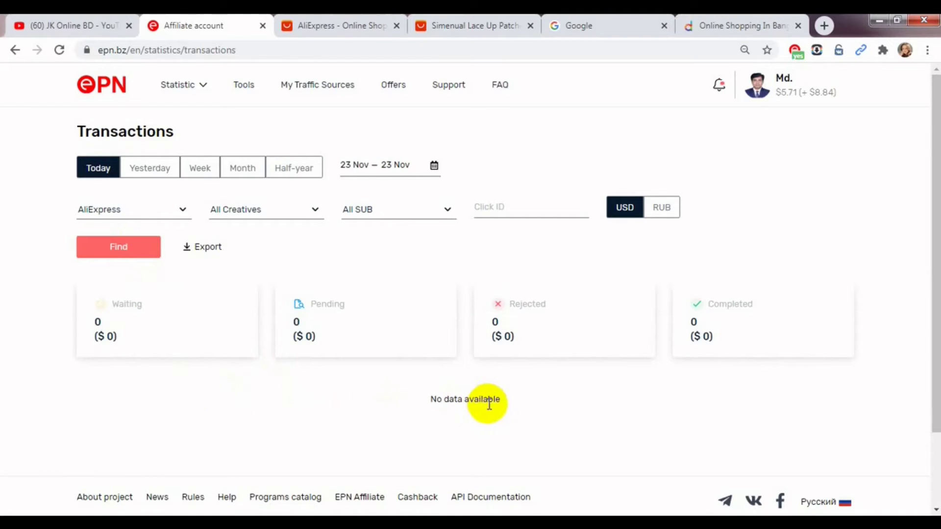
pyautogui.click(202, 168)
pyautogui.click(121, 253)
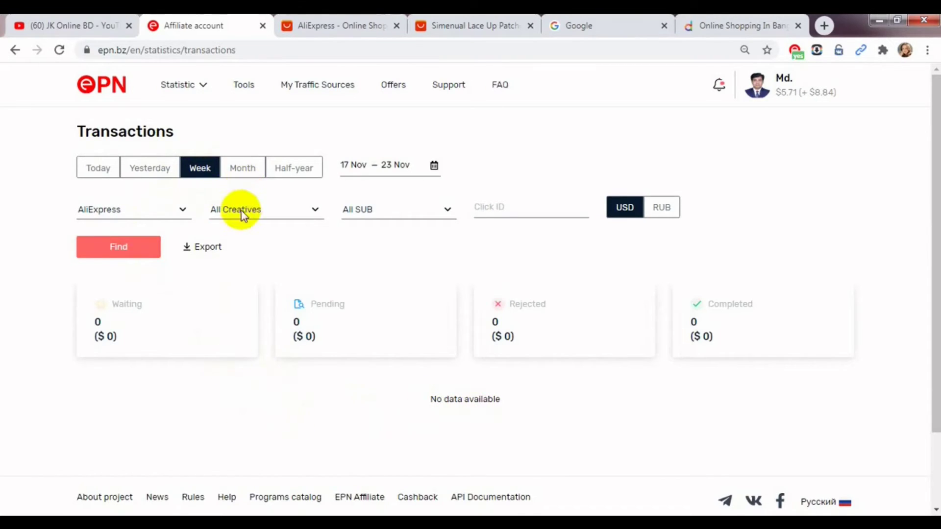
pyautogui.click(242, 169)
pyautogui.click(125, 247)
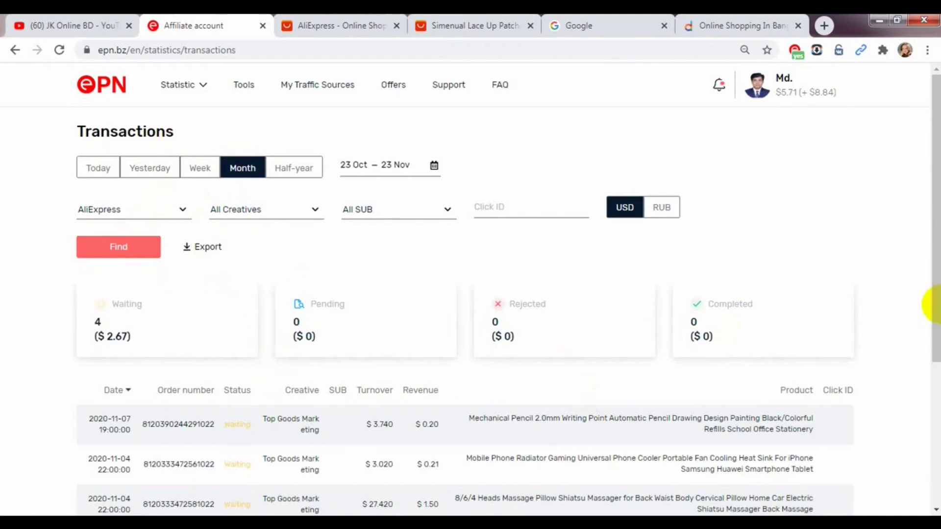
# Step: Examine the month's transactions, including their status, creative, turnover, revenue and product
pyautogui.moveTo(936, 279); pyautogui.dragTo(919, 364)
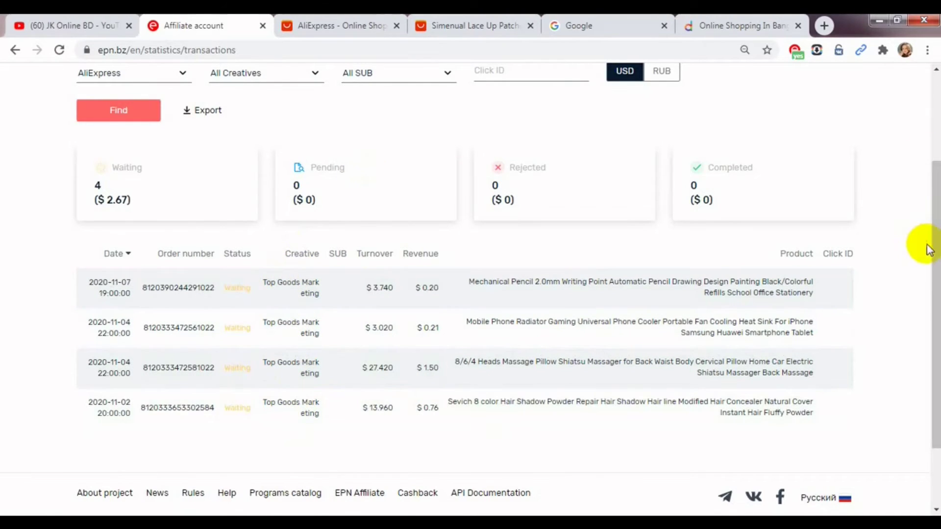
pyautogui.moveTo(926, 246); pyautogui.dragTo(933, 186)
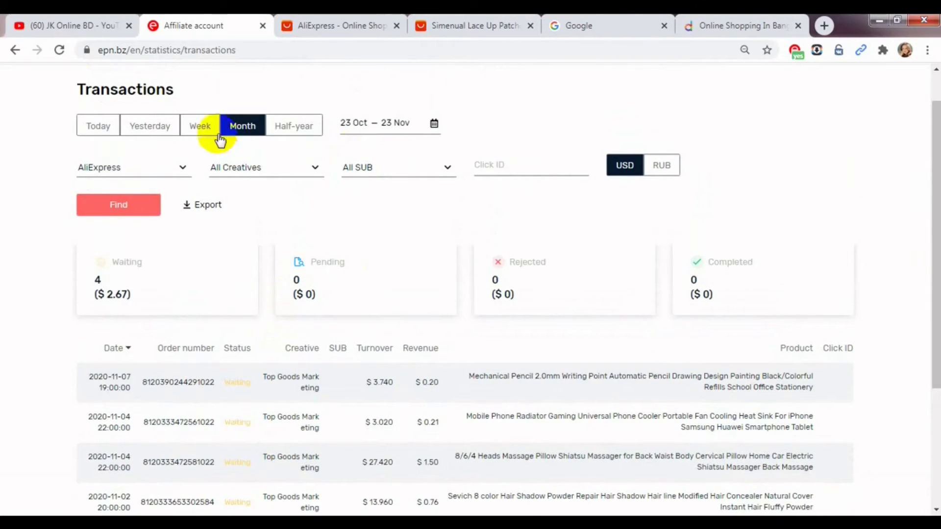
pyautogui.moveTo(928, 252); pyautogui.dragTo(929, 297)
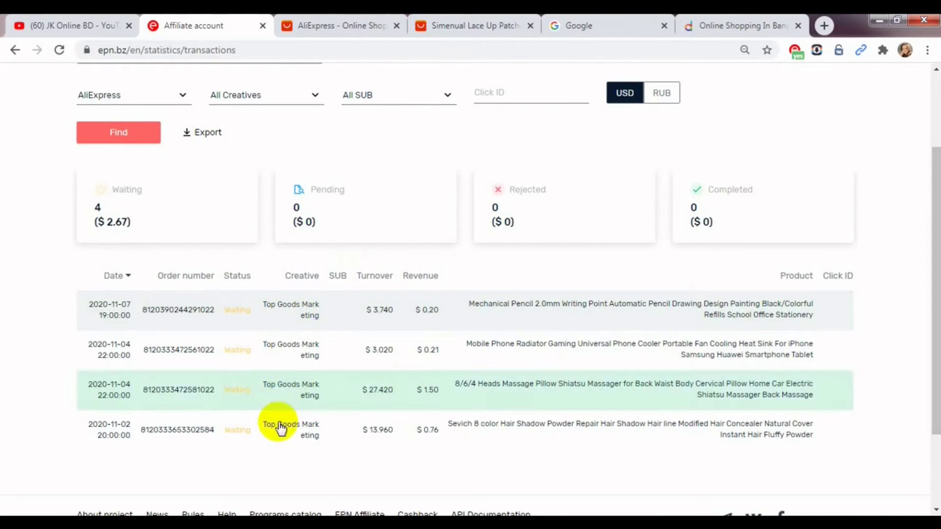
pyautogui.moveTo(931, 200); pyautogui.dragTo(937, 128)
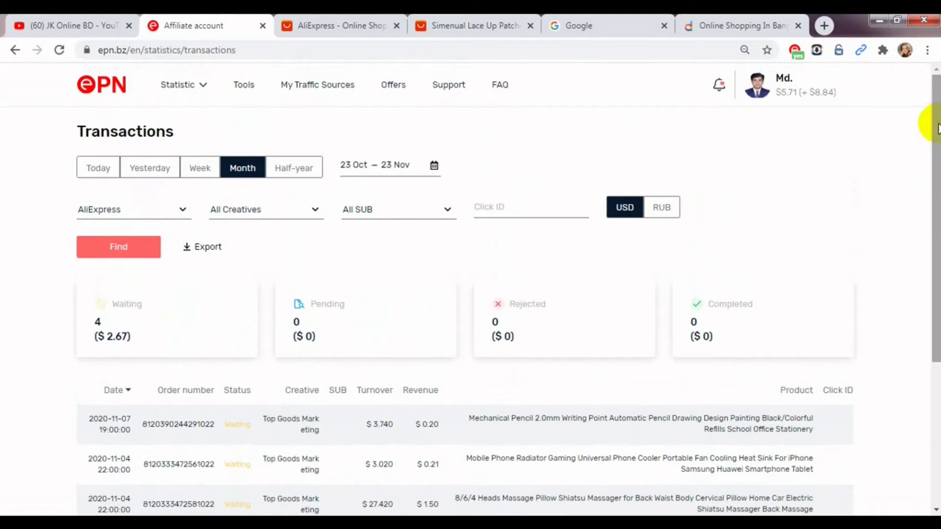
pyautogui.click(199, 87)
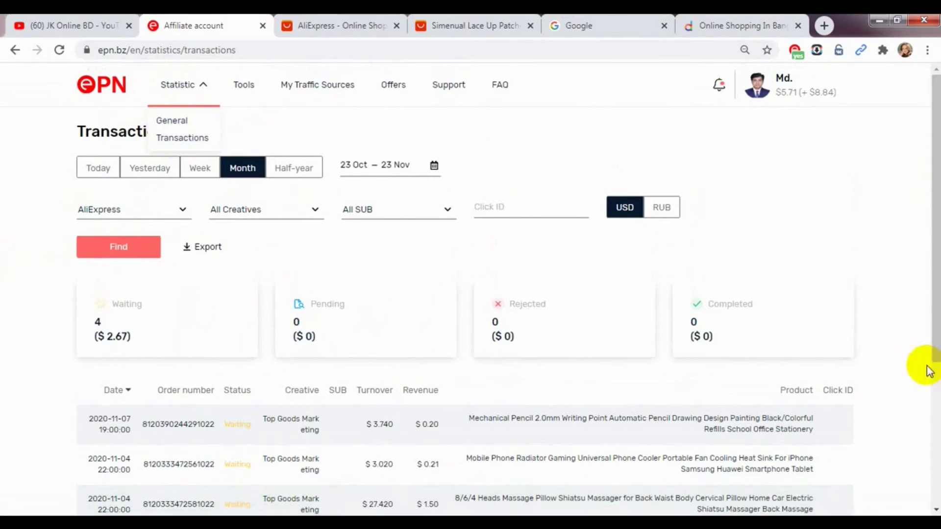
pyautogui.moveTo(927, 321); pyautogui.dragTo(924, 346)
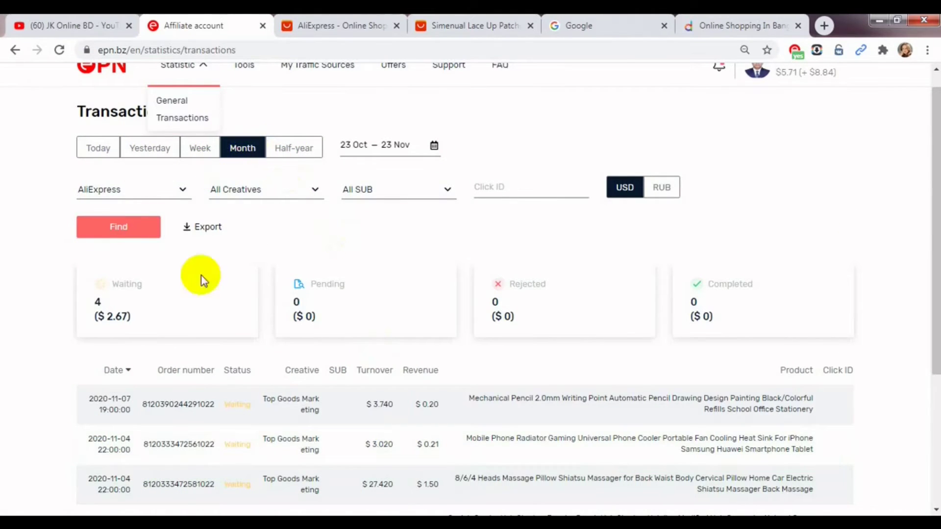
pyautogui.moveTo(937, 264); pyautogui.dragTo(926, 315)
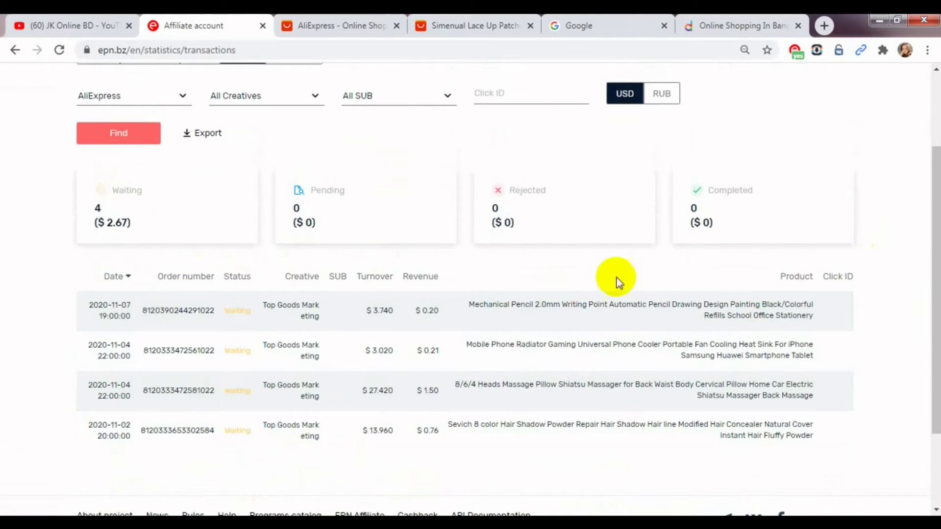
pyautogui.moveTo(926, 273); pyautogui.dragTo(926, 204)
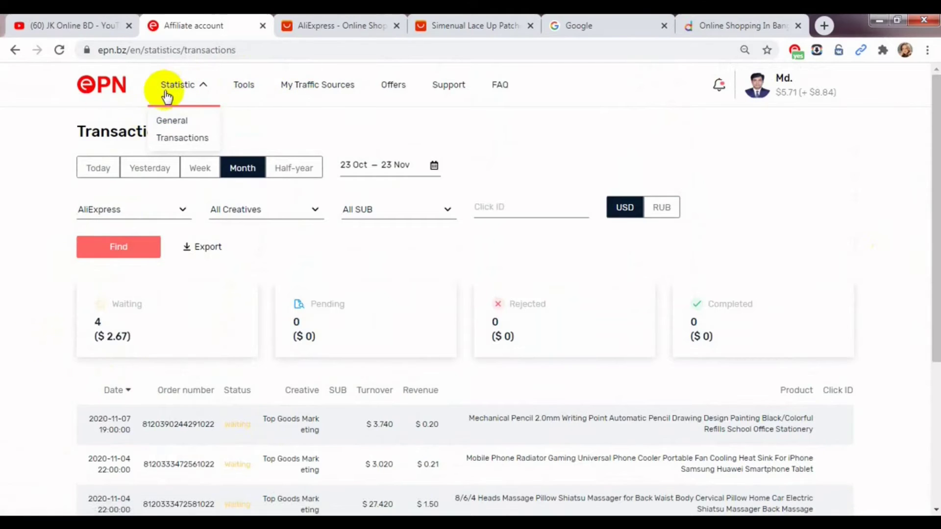
# Step: Open the AliExpress top goods among the ePN tools and look through the products ranked by orders
pyautogui.click(246, 89)
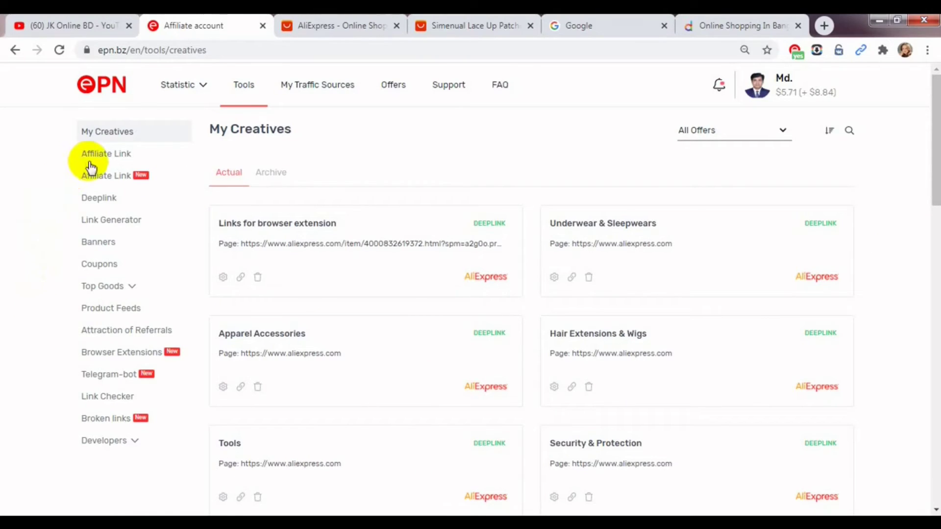
pyautogui.click(105, 289)
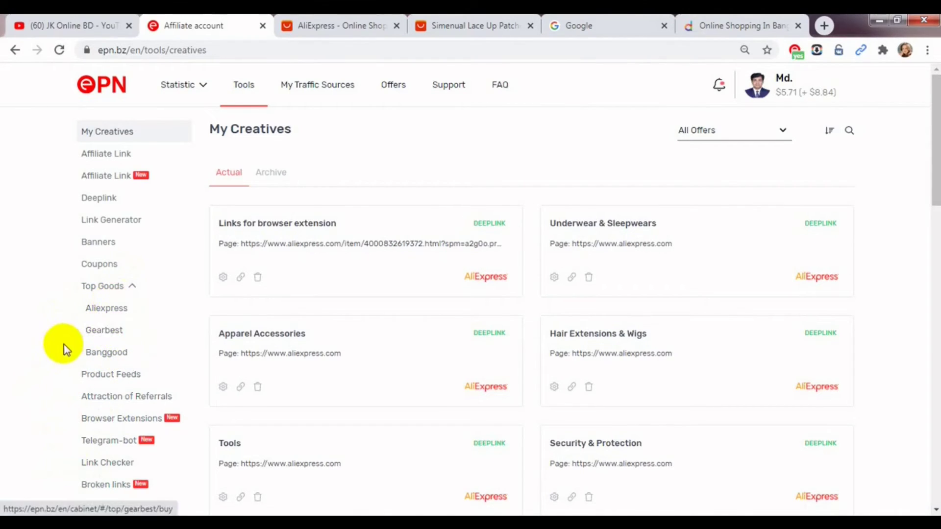
pyautogui.click(104, 309)
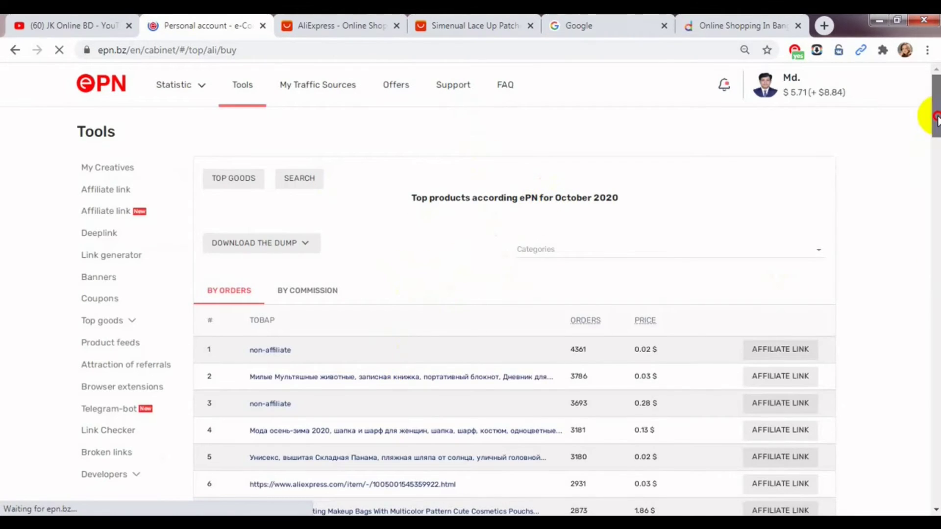
pyautogui.moveTo(935, 120)
pyautogui.mouseDown()
pyautogui.moveTo(934, 168)
pyautogui.moveTo(933, 122)
pyautogui.mouseUp()
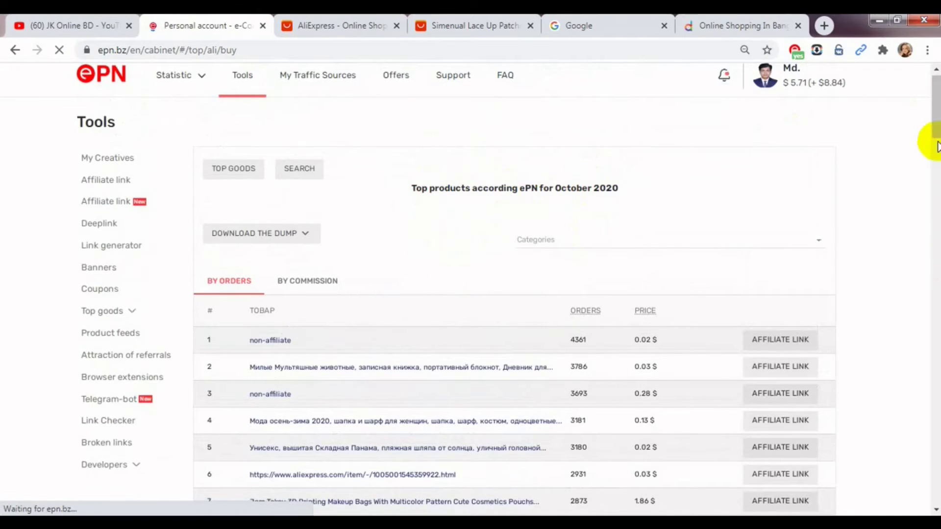
pyautogui.moveTo(932, 111); pyautogui.dragTo(932, 130)
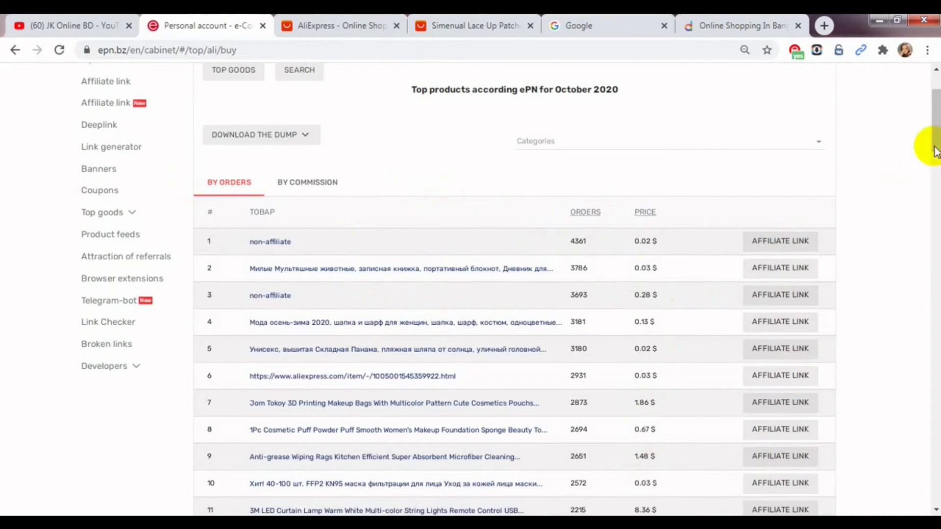
pyautogui.moveTo(928, 136); pyautogui.dragTo(918, 172)
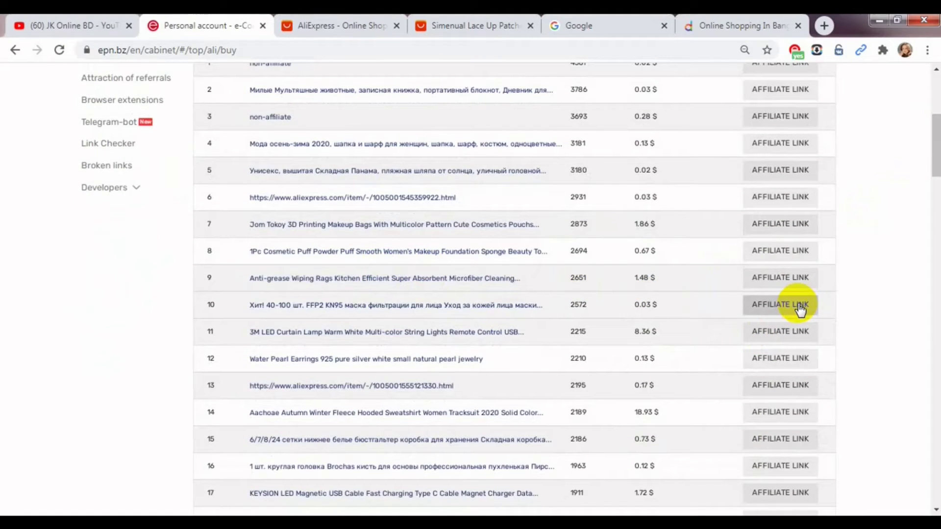
pyautogui.moveTo(926, 166); pyautogui.dragTo(926, 134)
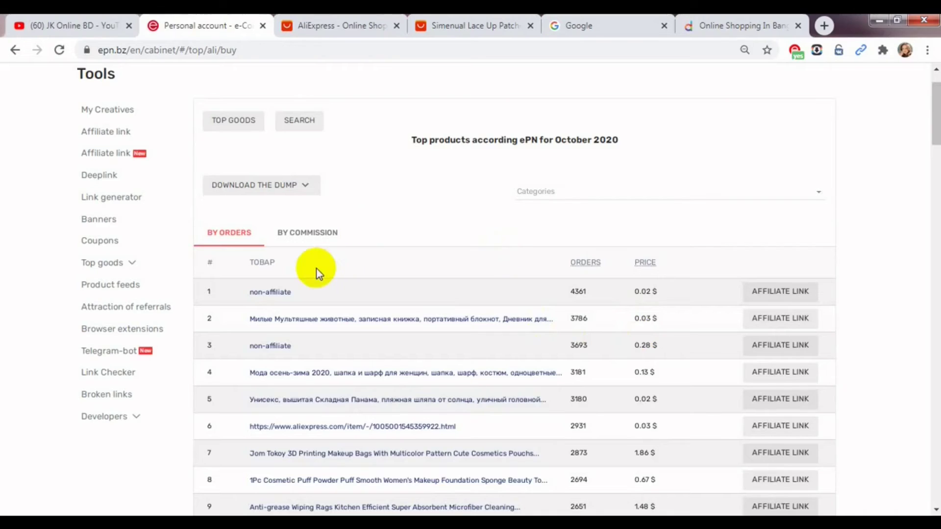
# Step: Rank the top goods by commission and filter them to the Beauty & Health category
pyautogui.click(316, 233)
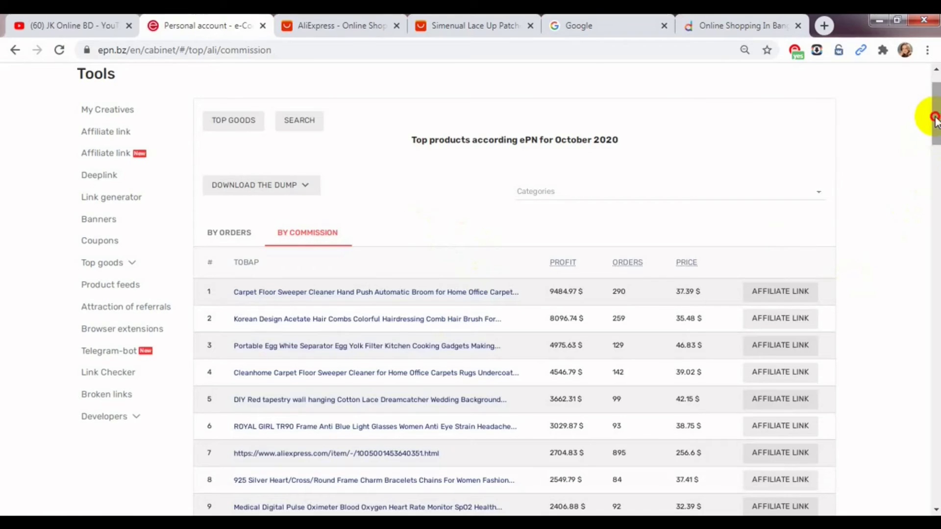
pyautogui.moveTo(932, 120); pyautogui.dragTo(934, 132)
pyautogui.scroll(3, 934, 117)
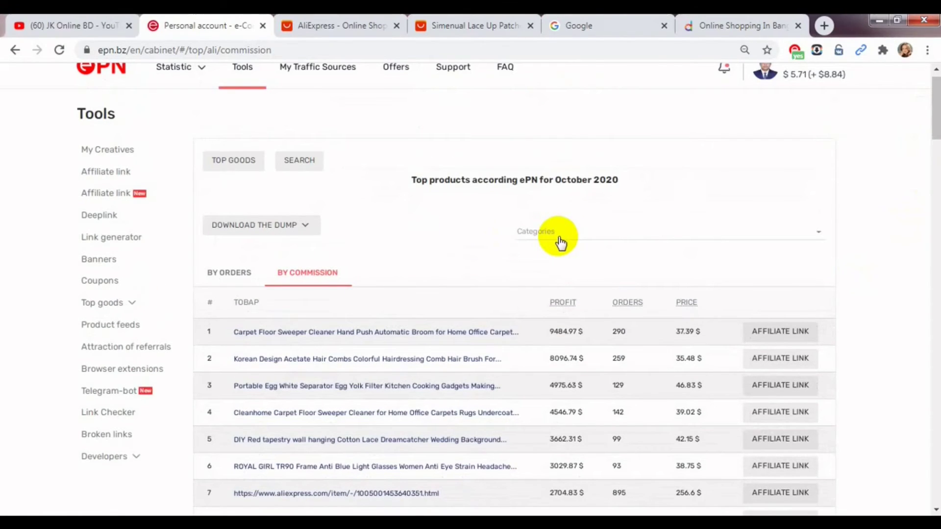
pyautogui.click(813, 233)
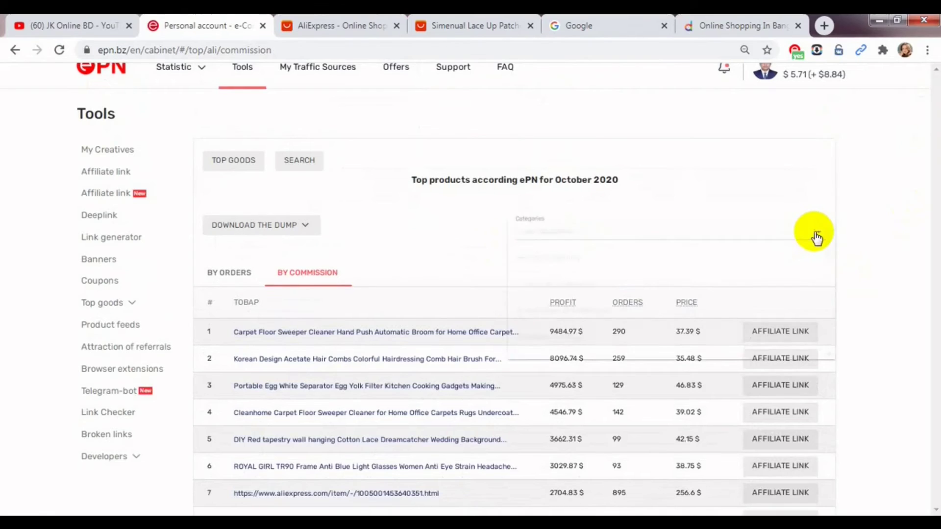
pyautogui.moveTo(829, 245); pyautogui.dragTo(777, 272)
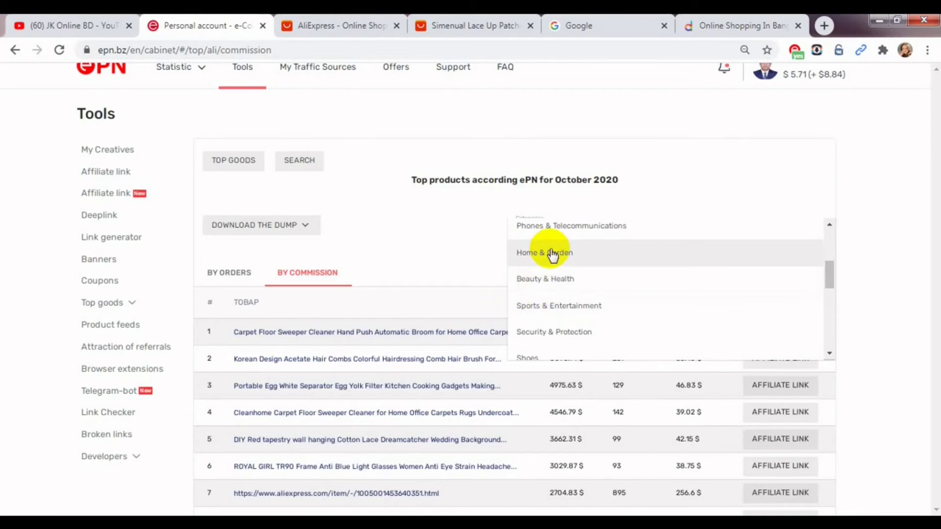
pyautogui.click(549, 279)
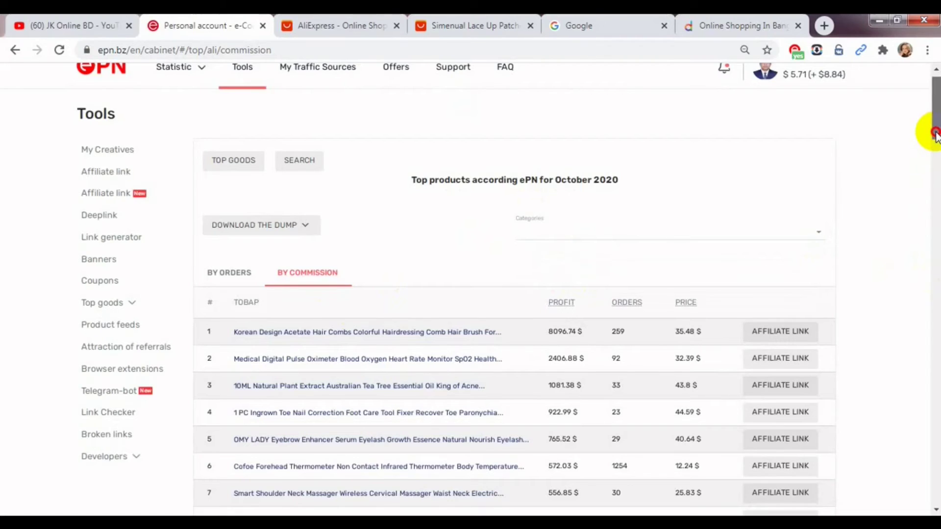
# Step: Create an affiliate link for the ingrown toenail correction tool using the Men's Clothing deeplink, and generate its shortened version
pyautogui.scroll(-2, 934, 146)
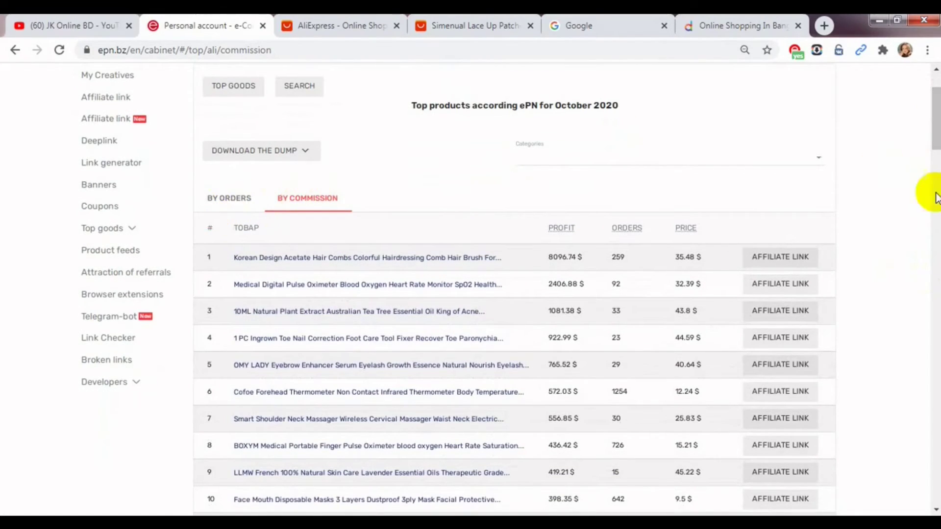
pyautogui.scroll(-1, 935, 152)
pyautogui.moveTo(937, 151)
pyautogui.mouseDown()
pyautogui.moveTo(936, 161)
pyautogui.moveTo(937, 148)
pyautogui.mouseUp()
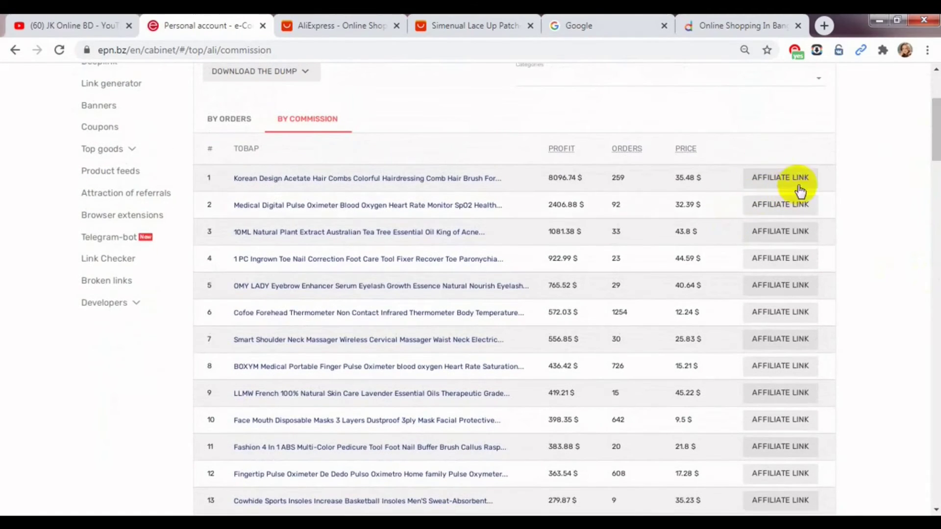
pyautogui.click(781, 260)
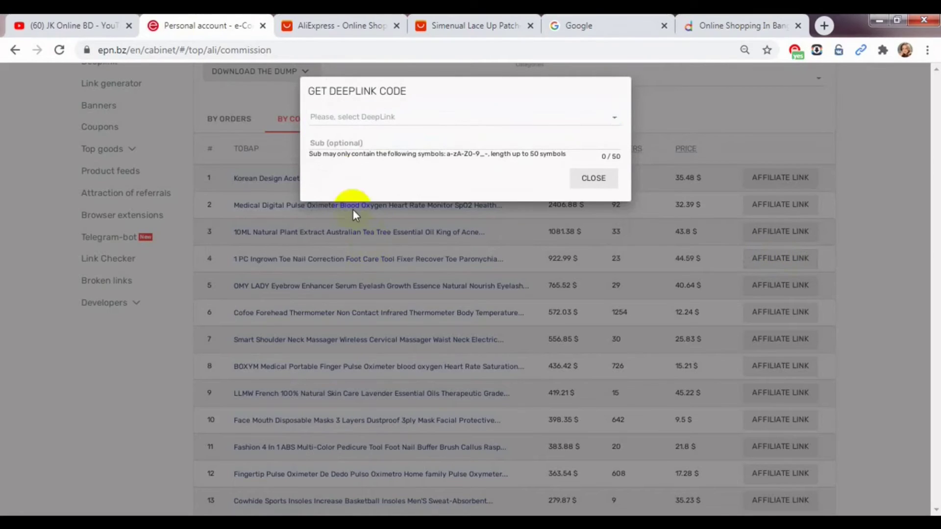
pyautogui.click(397, 117)
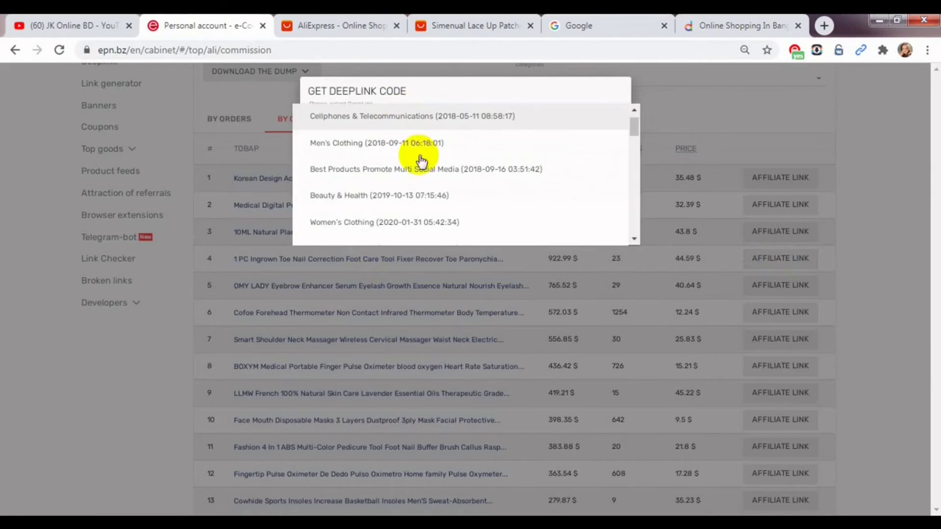
pyautogui.moveTo(631, 128)
pyautogui.mouseDown()
pyautogui.moveTo(618, 180)
pyautogui.moveTo(617, 120)
pyautogui.mouseUp()
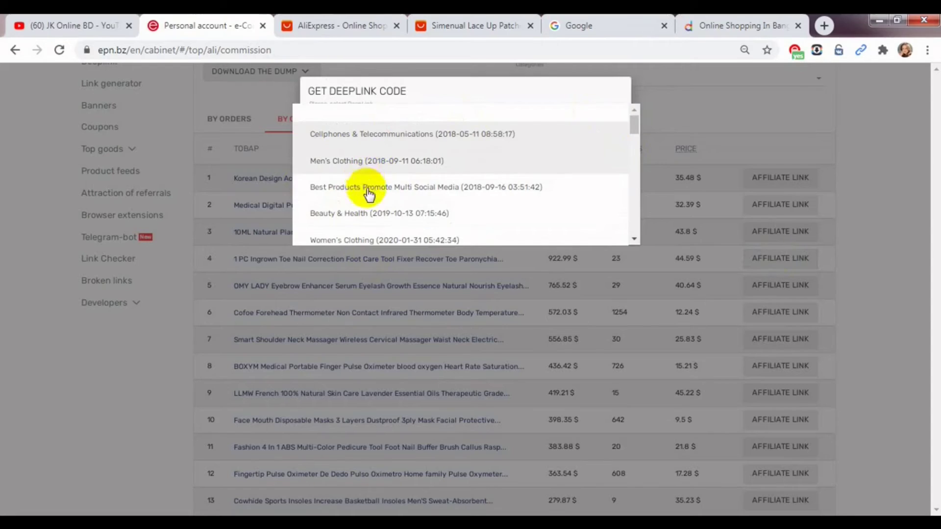
pyautogui.click(381, 162)
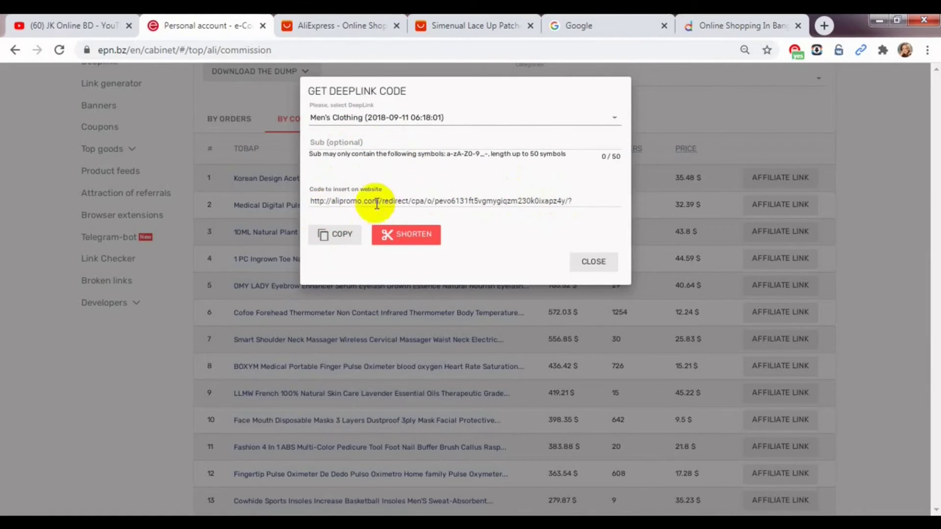
pyautogui.click(414, 236)
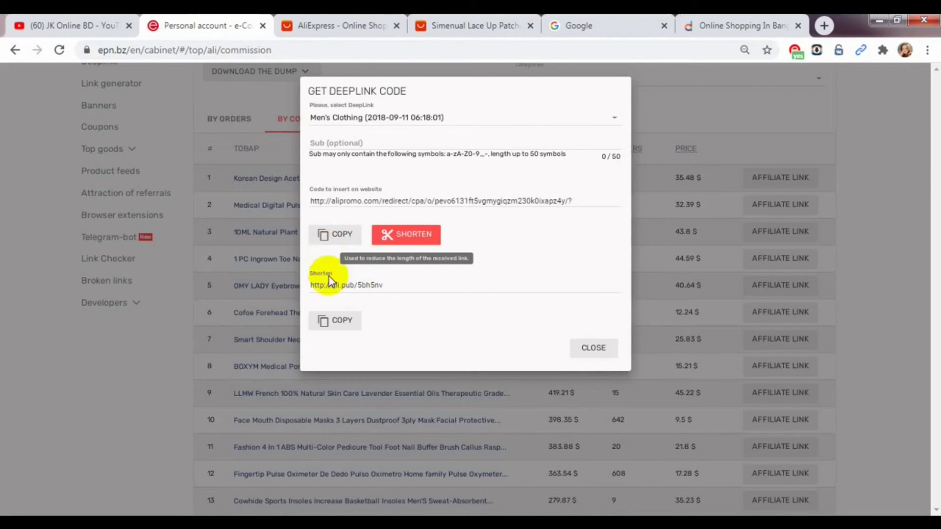
# Step: Copy the full affiliate link and open the Bitly website in a new tab
pyautogui.click(336, 237)
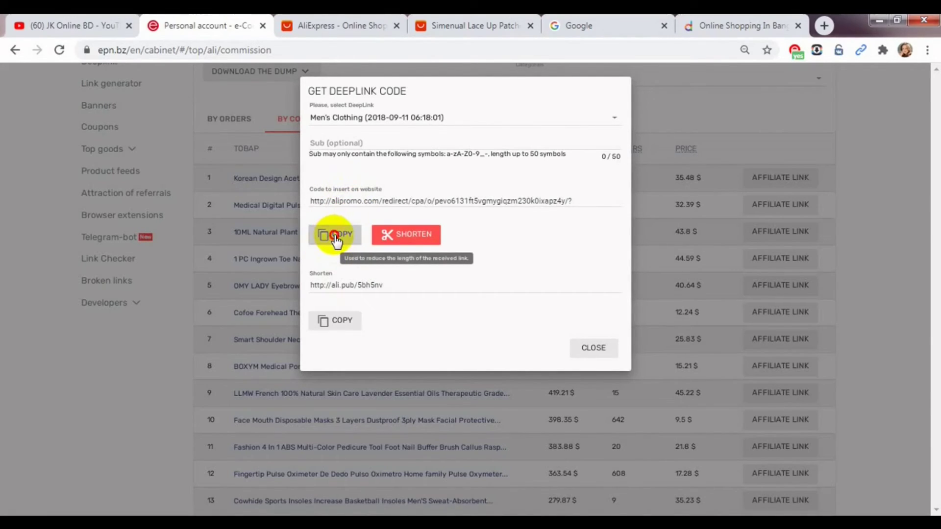
pyautogui.click(823, 27)
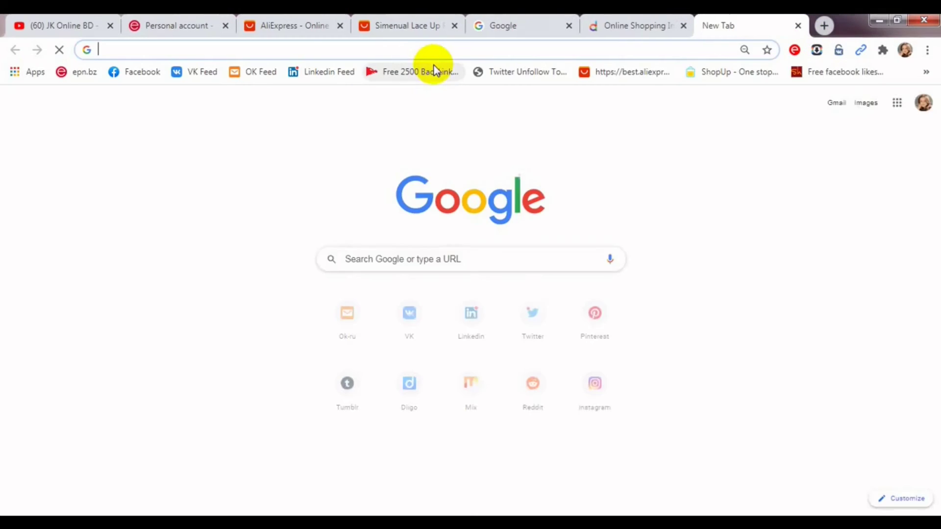
pyautogui.write('b')
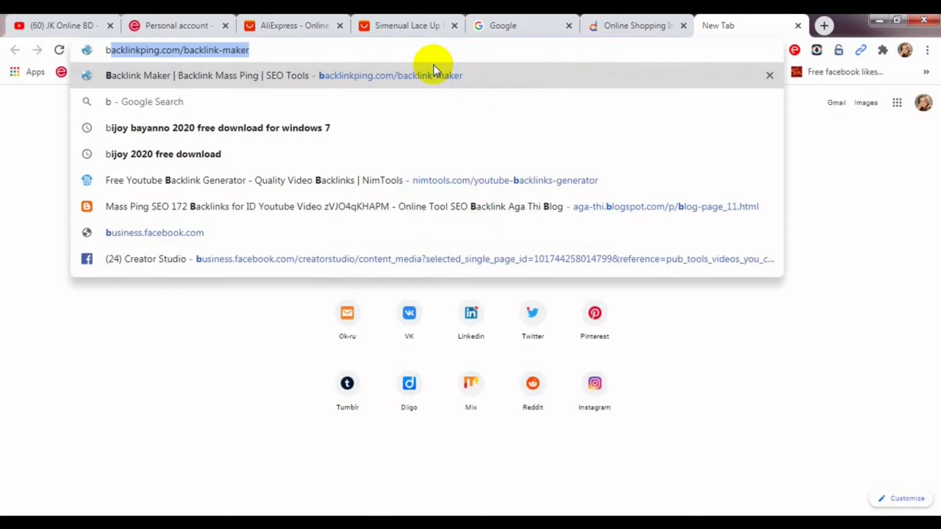
pyautogui.write('i')
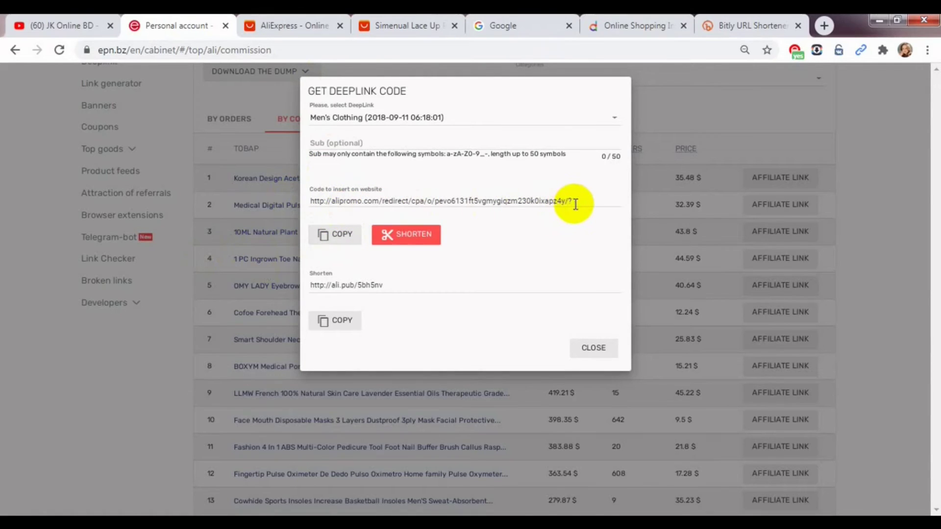
# Step: Copy the full affiliate link again from ePN, shorten it in Bitly and copy the resulting short link
pyautogui.click(336, 238)
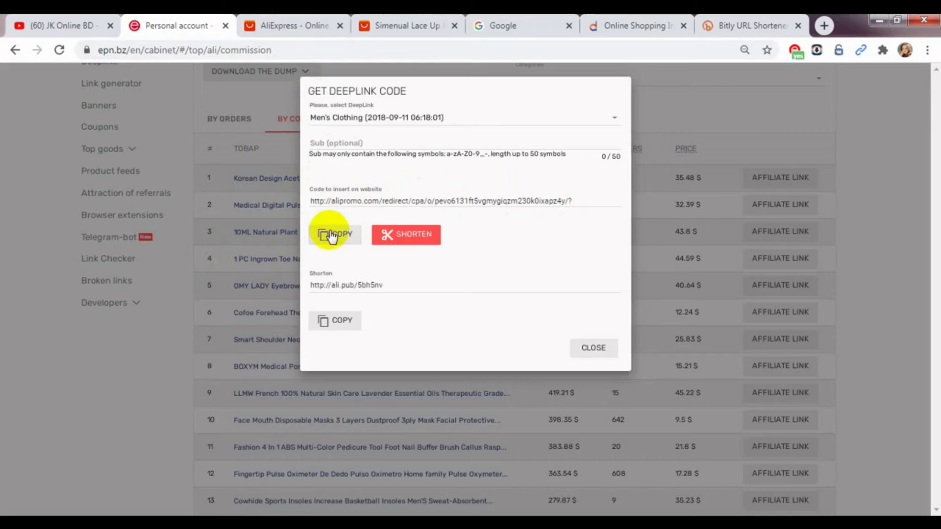
pyautogui.click(729, 30)
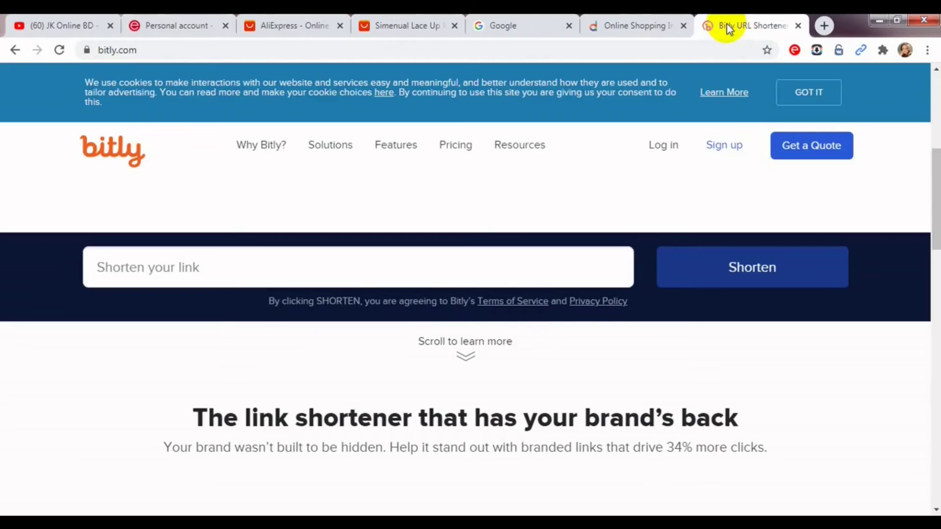
pyautogui.click(134, 266)
pyautogui.moveTo(330, 145)
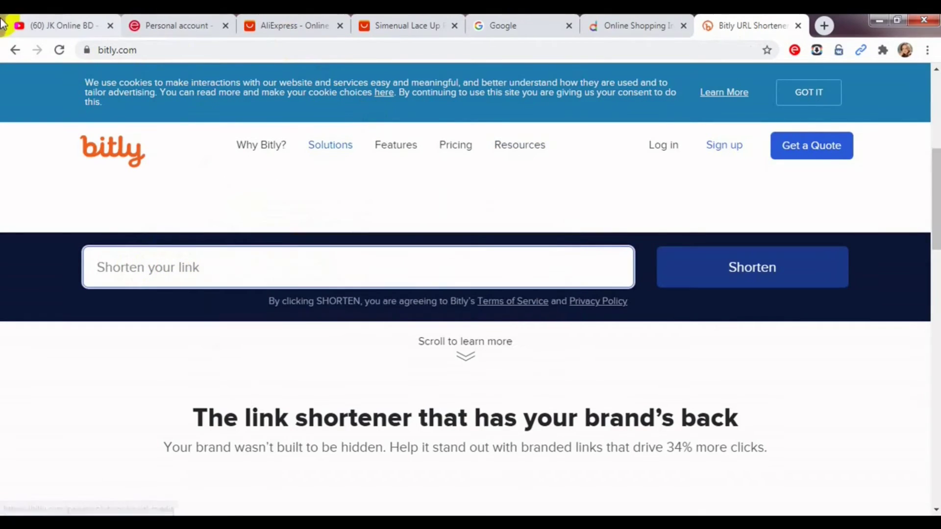
pyautogui.hotkey('ctrl', 'v')
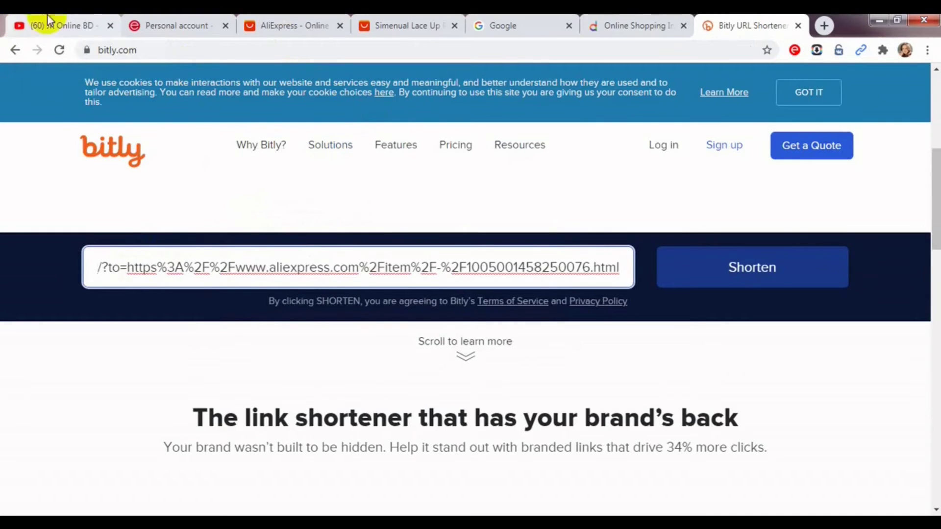
pyautogui.click(739, 276)
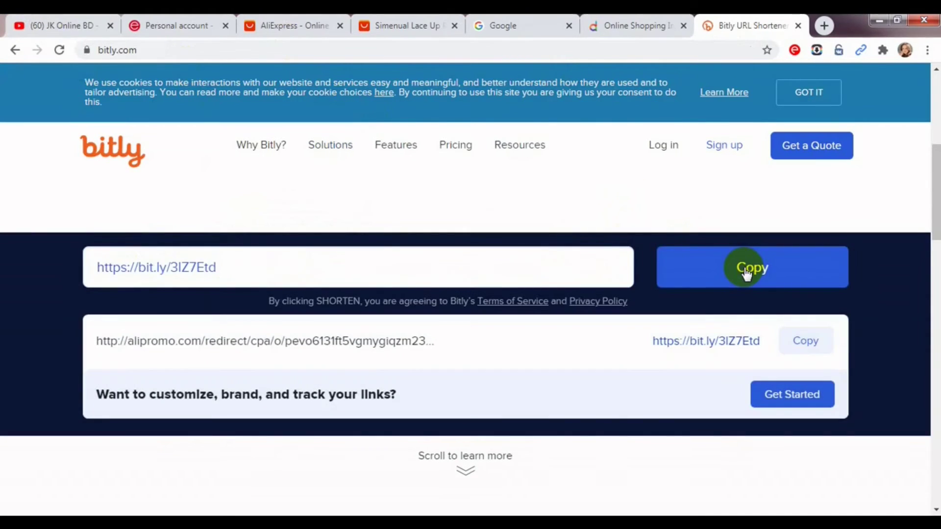
pyautogui.click(749, 264)
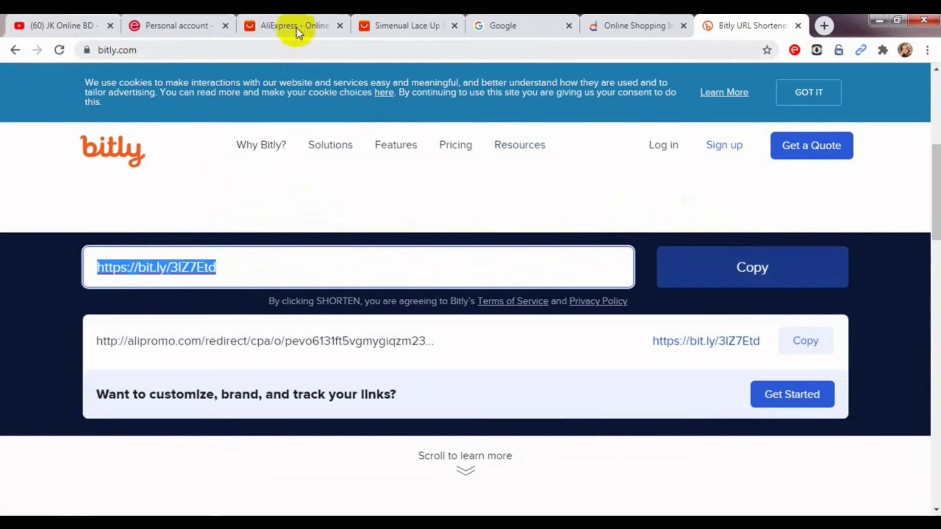
# Step: Switch back to the ePN account and close the deeplink code dialog
pyautogui.click(189, 24)
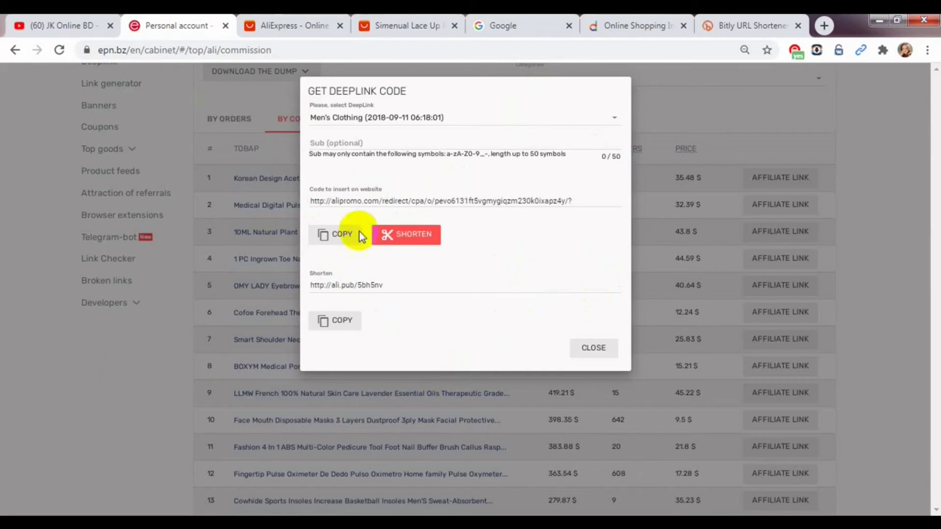
pyautogui.click(595, 351)
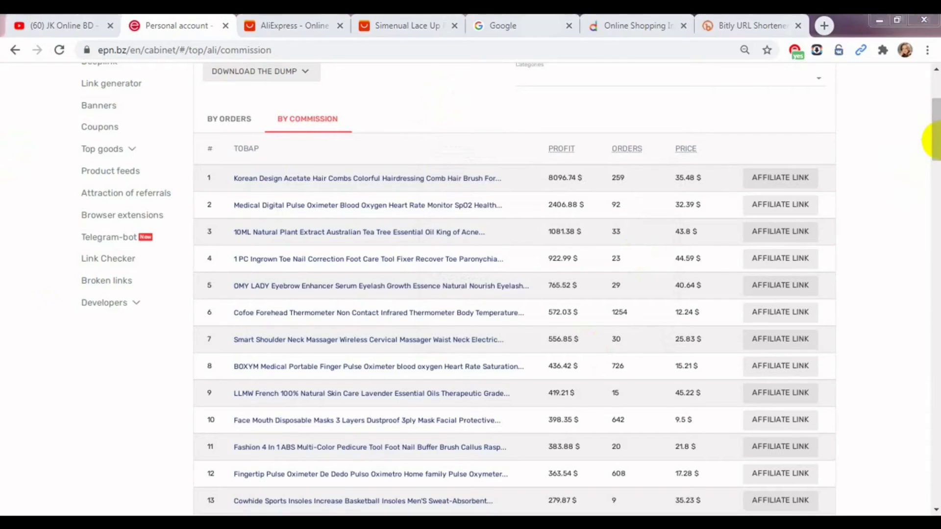
pyautogui.scroll(-3, 934, 157)
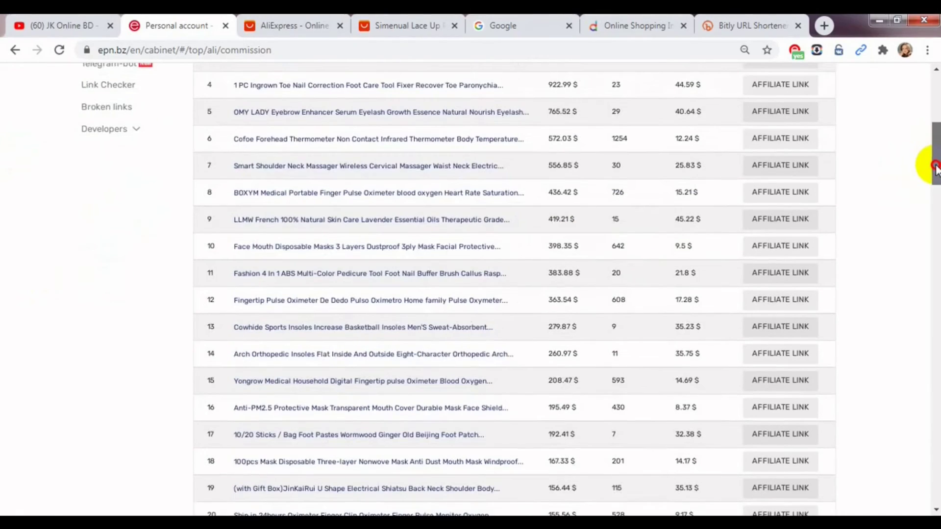
# Step: Look through the available product categories without changing the filter, and review the products ranked by commission
pyautogui.scroll(5, 431, 181)
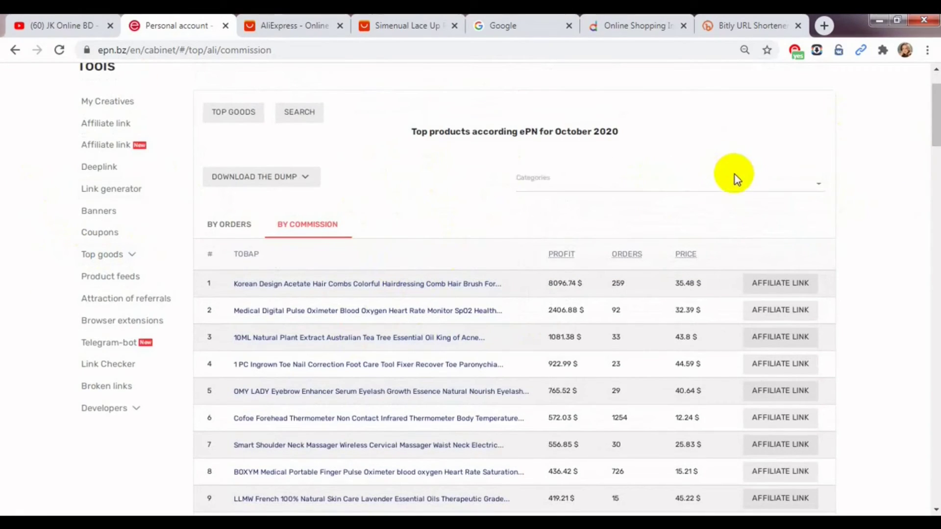
pyautogui.click(756, 183)
pyautogui.moveTo(830, 200); pyautogui.dragTo(821, 248)
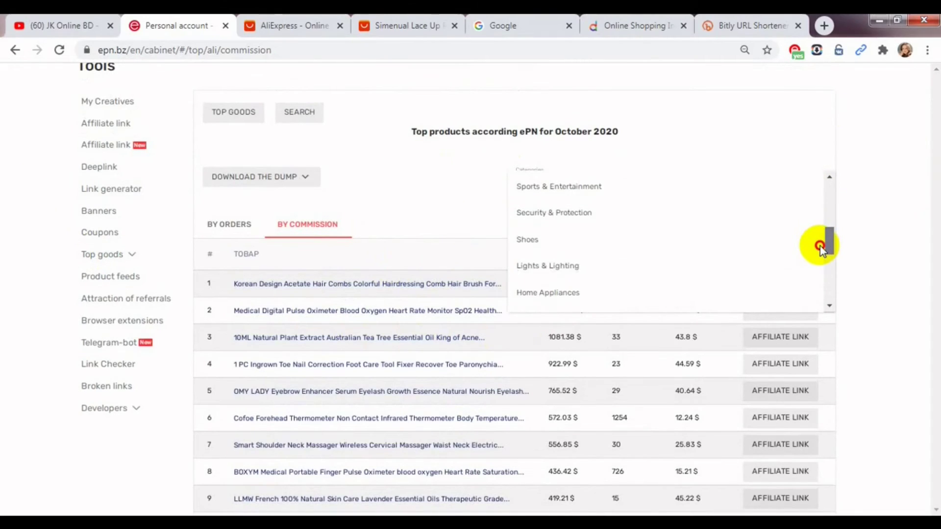
pyautogui.click(460, 178)
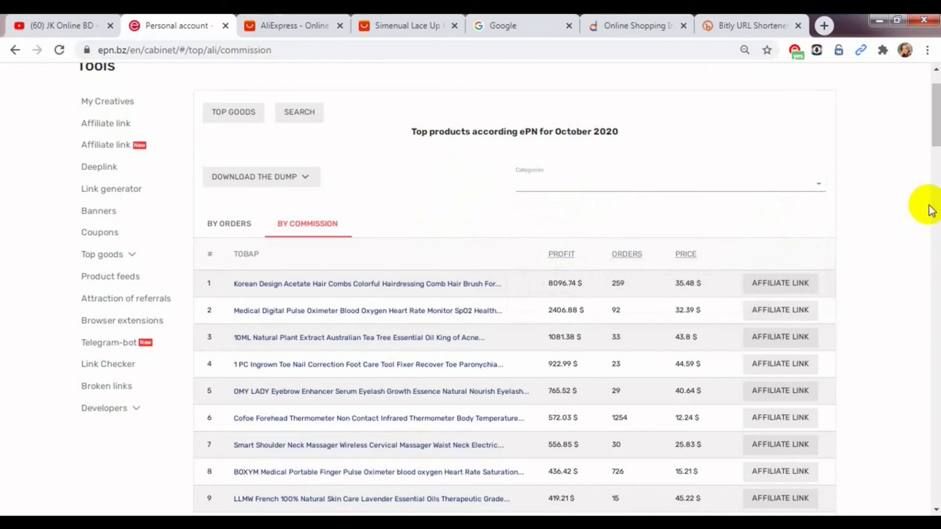
pyautogui.scroll(-4, 928, 142)
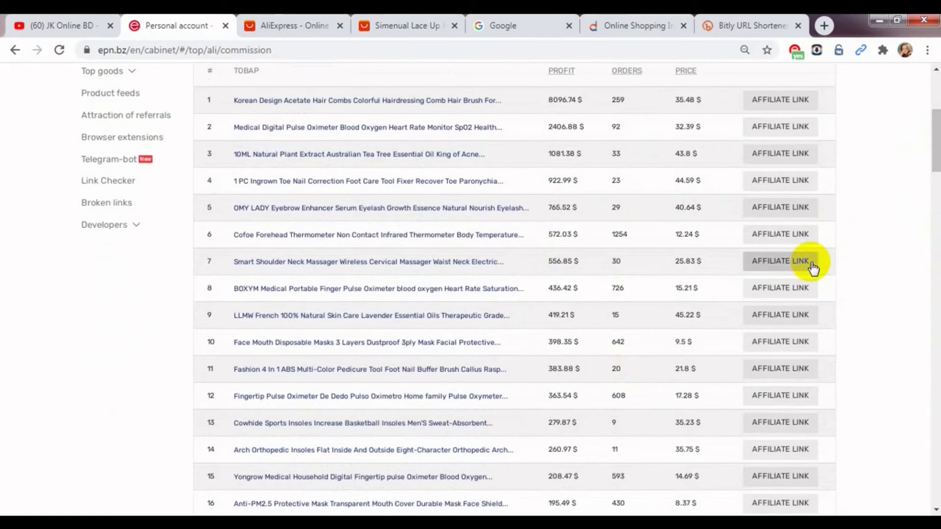
pyautogui.moveTo(930, 155); pyautogui.dragTo(930, 118)
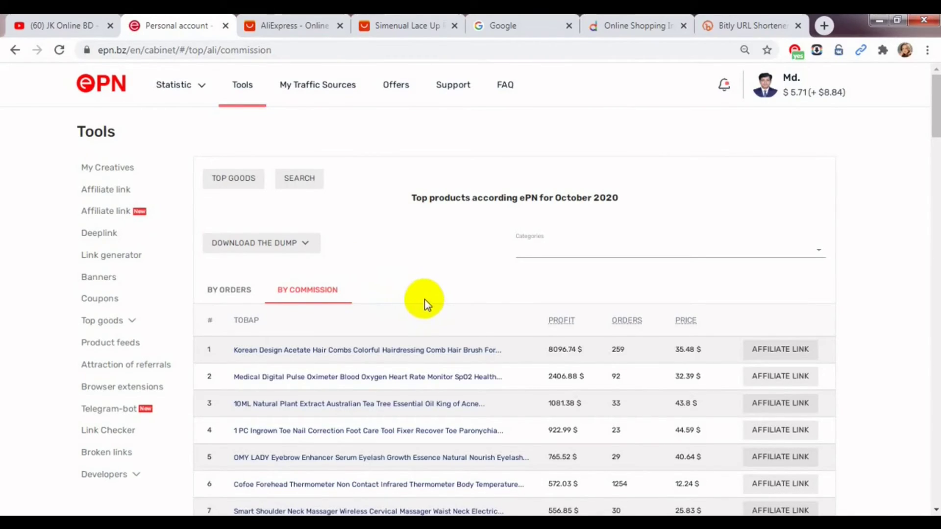
pyautogui.moveTo(935, 122); pyautogui.dragTo(766, 104)
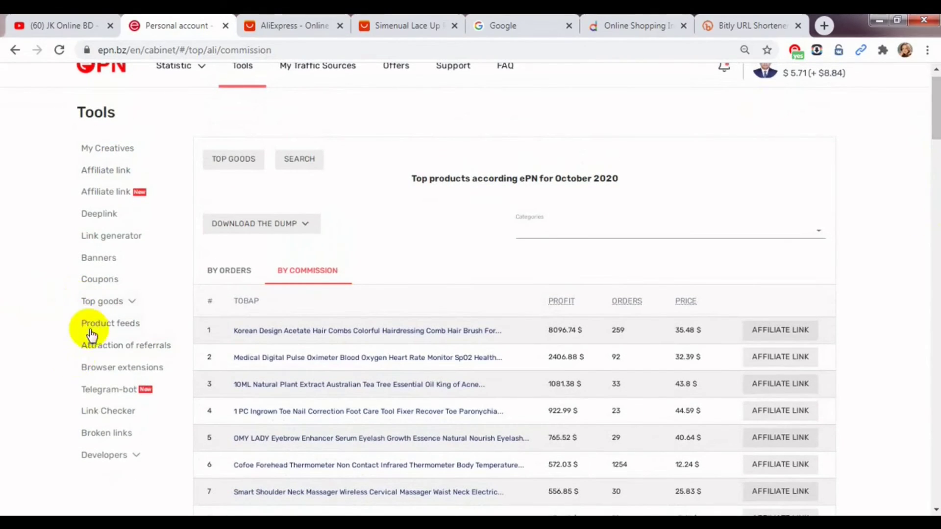
# Step: Expand the list of shops under top goods and look through the commission ranking to its last product
pyautogui.click(129, 304)
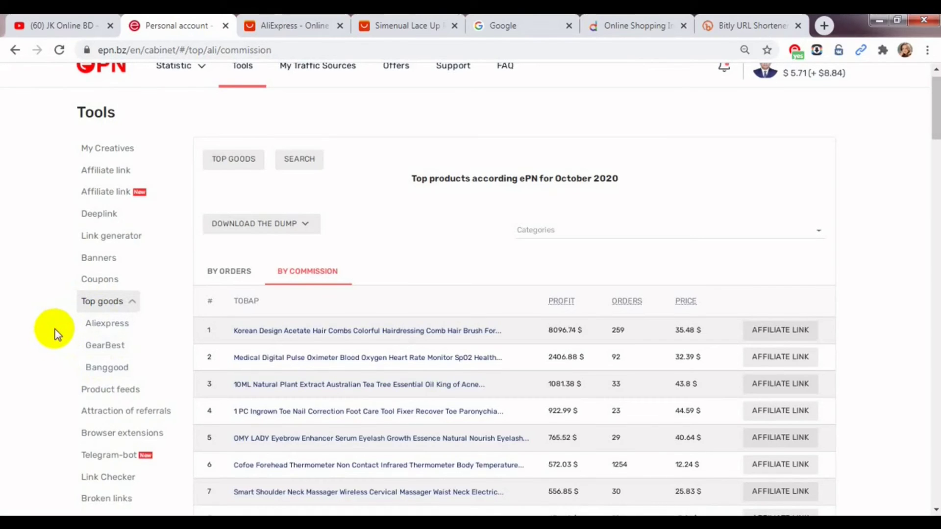
pyautogui.scroll(-1, 931, 137)
pyautogui.scroll(2, 935, 101)
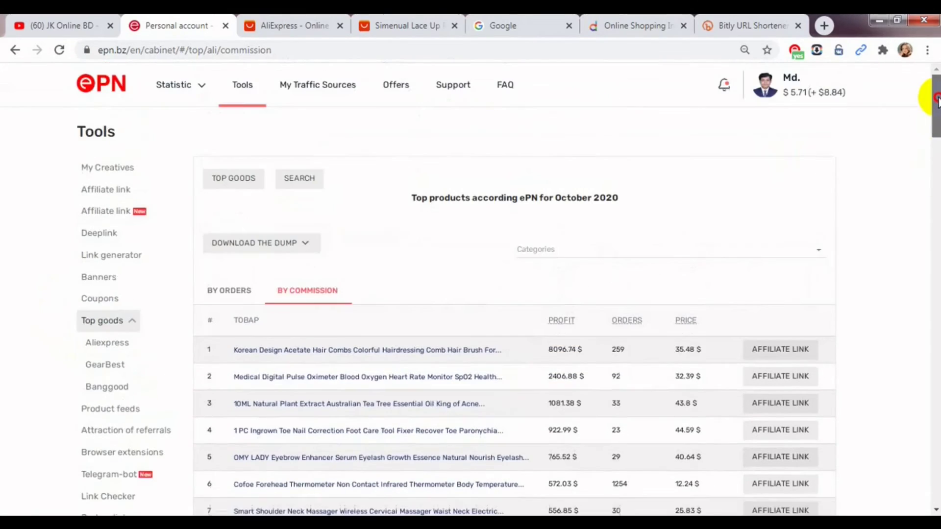
pyautogui.scroll(-8, 933, 143)
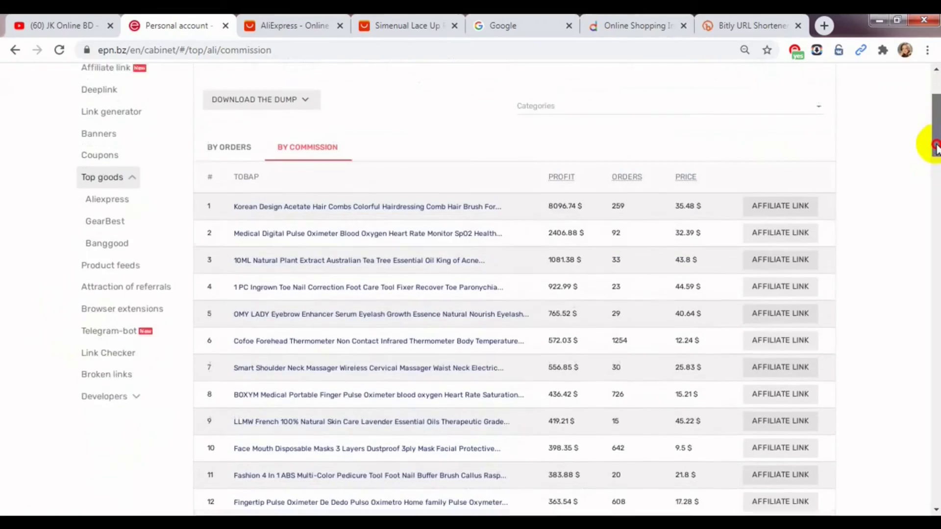
pyautogui.moveTo(935, 181); pyautogui.dragTo(936, 504)
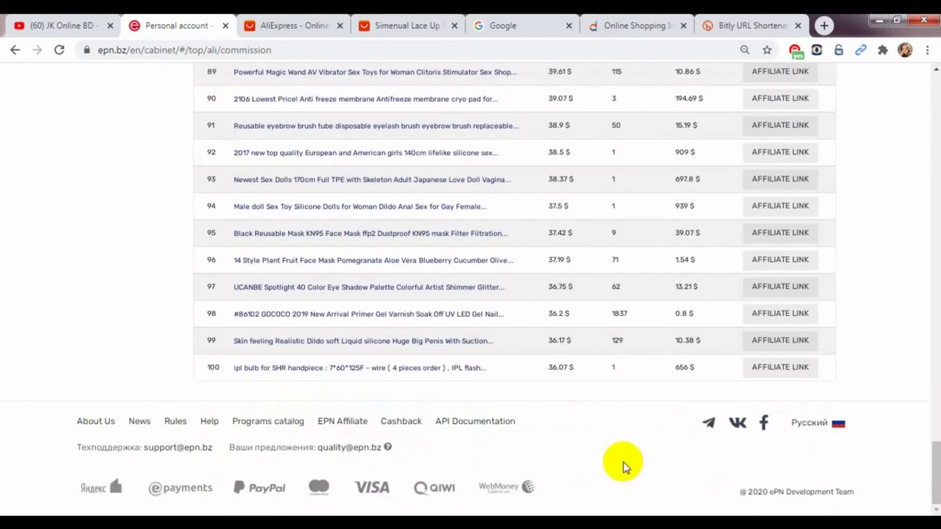
# Step: Return to the public ePN Affiliate page and examine its partner remuneration rates, platform statistics, program description and press coverage
pyautogui.hotkey('alt', 'Left')
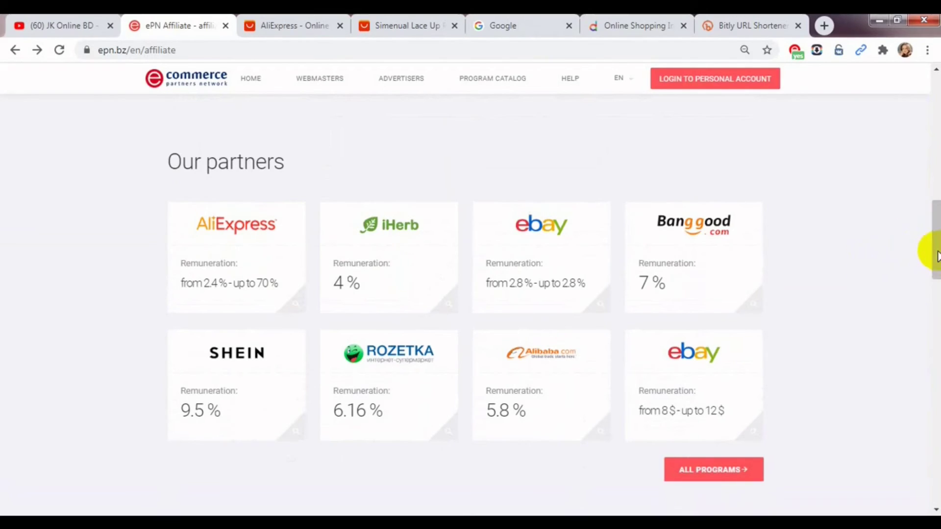
pyautogui.moveTo(934, 250); pyautogui.dragTo(935, 260)
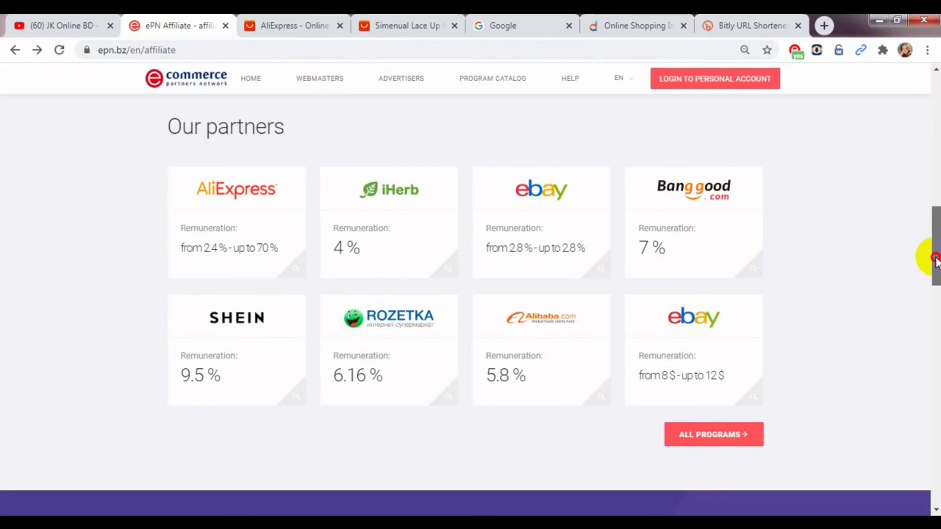
pyautogui.moveTo(935, 260); pyautogui.dragTo(926, 252)
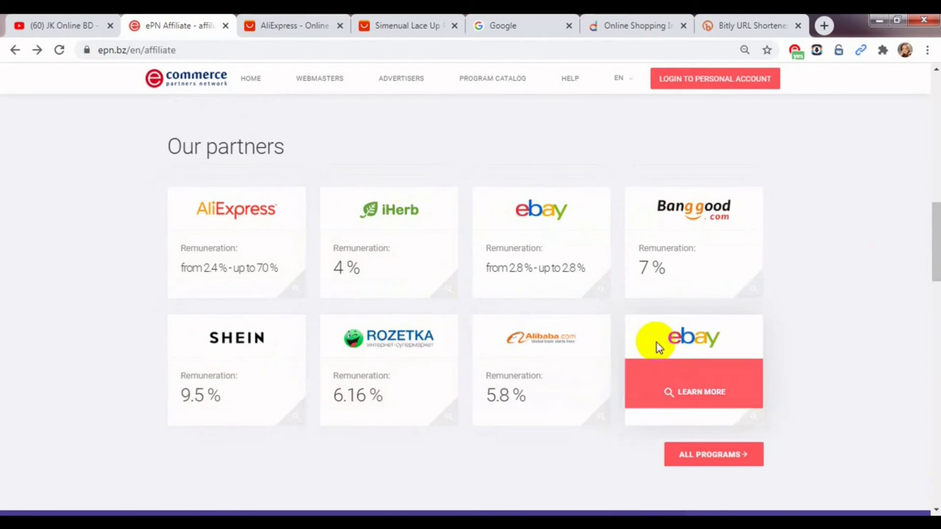
pyautogui.moveTo(934, 257); pyautogui.dragTo(934, 311)
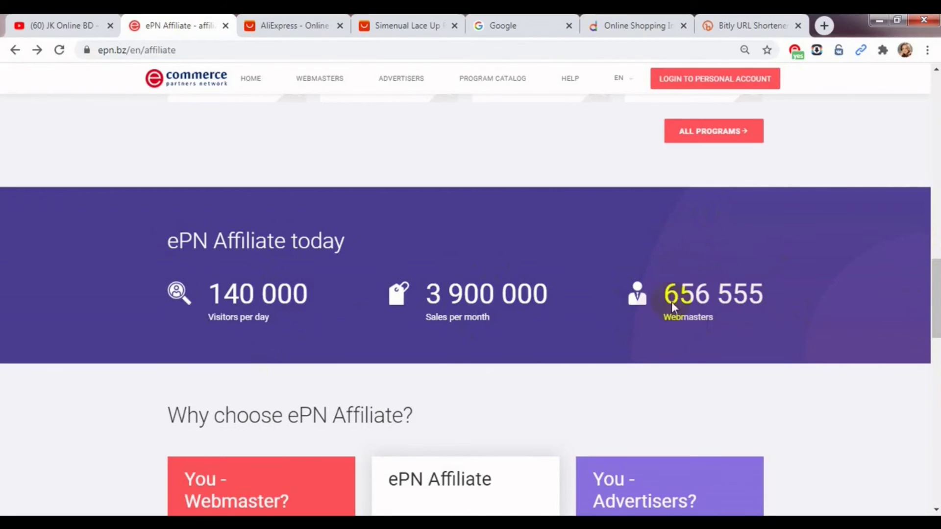
pyautogui.moveTo(936, 286); pyautogui.dragTo(937, 332)
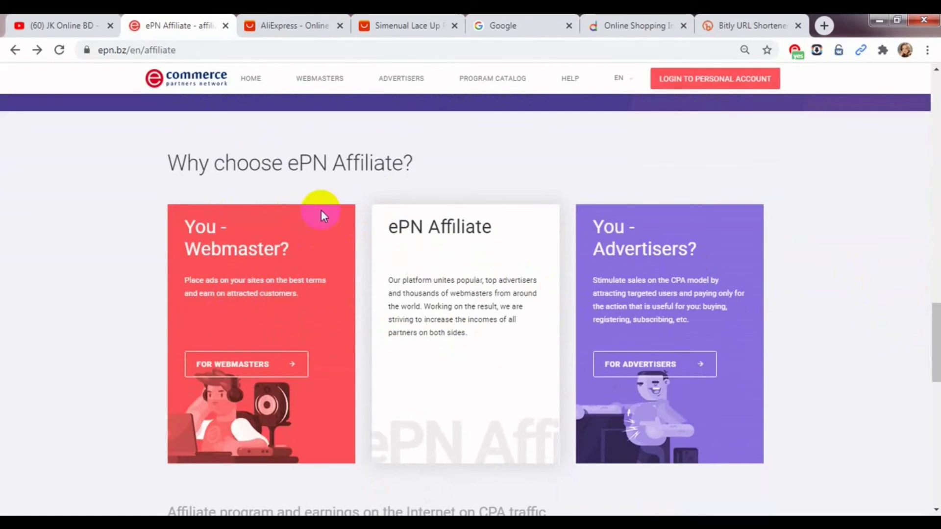
pyautogui.moveTo(936, 321); pyautogui.dragTo(933, 361)
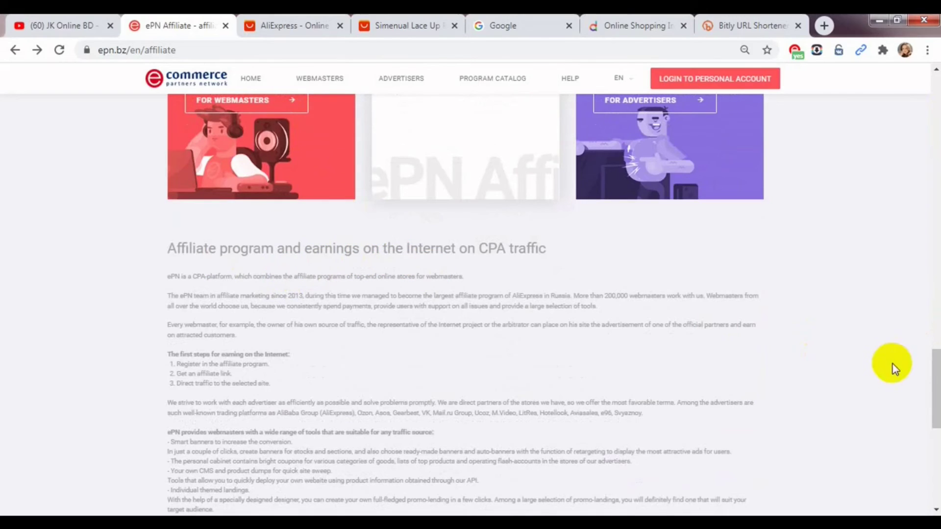
pyautogui.moveTo(933, 373); pyautogui.dragTo(932, 214)
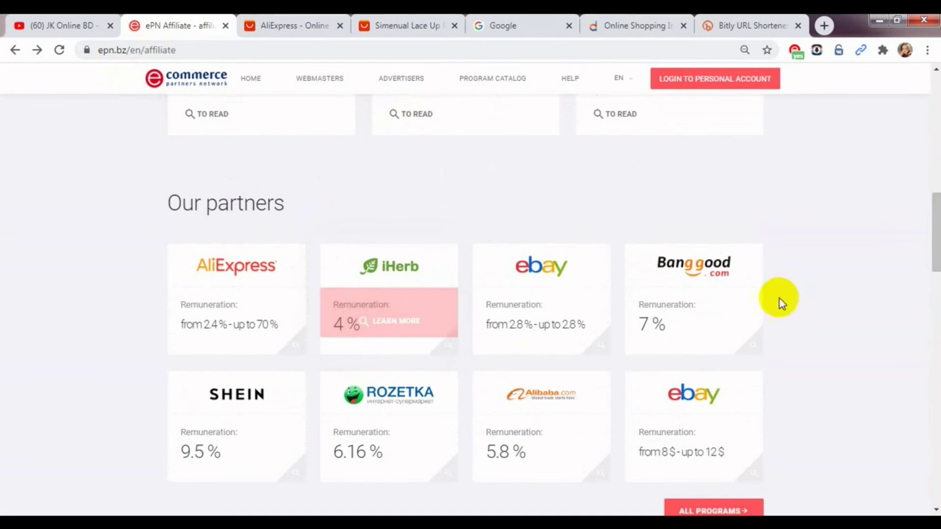
pyautogui.moveTo(933, 237); pyautogui.dragTo(932, 129)
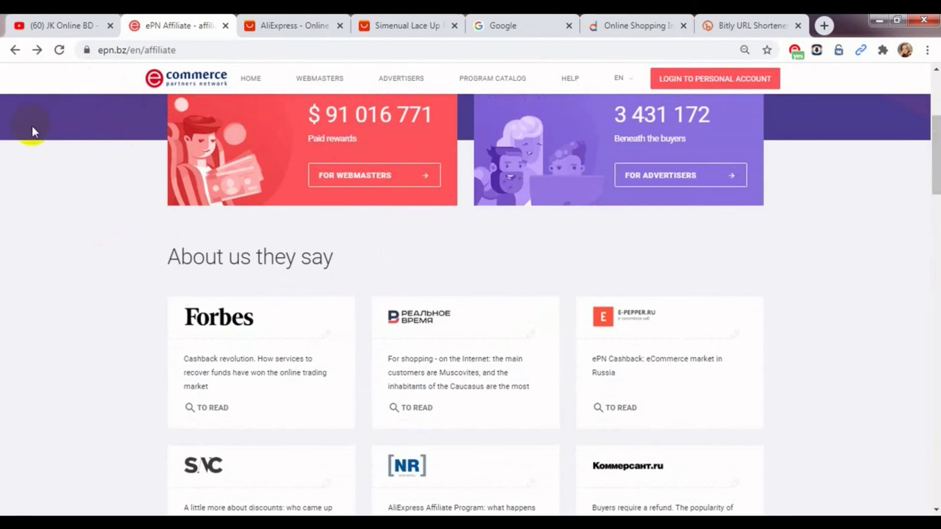
# Step: Go back to the account's tools page, expand the top goods shops and look through the list of available tools
pyautogui.click(15, 52)
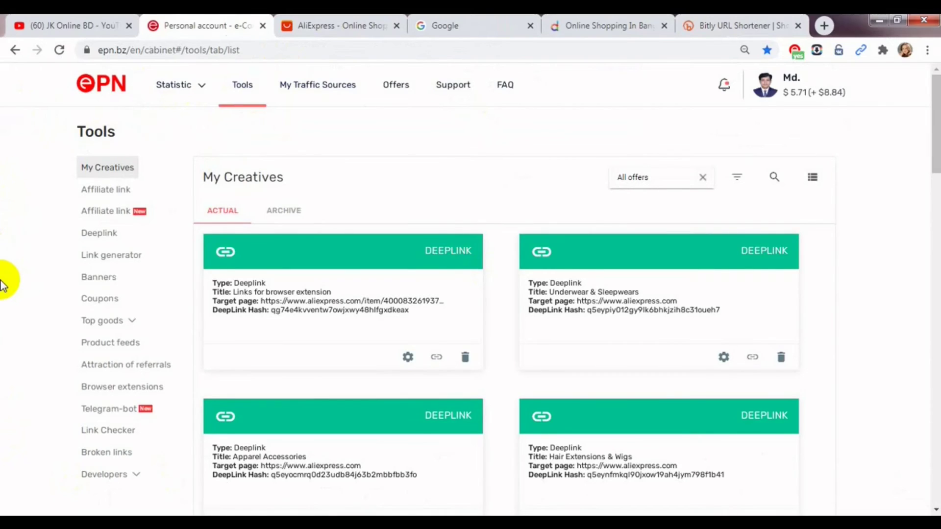
pyautogui.click(105, 322)
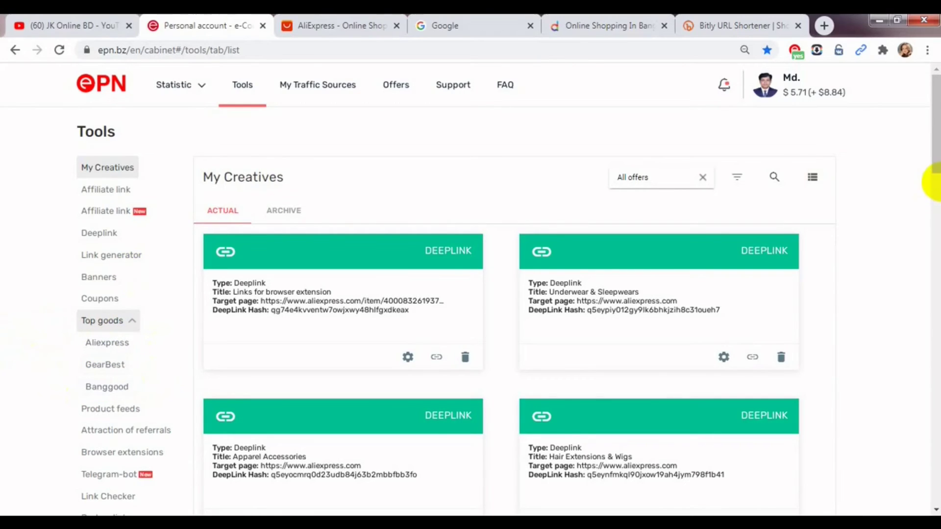
pyautogui.moveTo(934, 159); pyautogui.dragTo(924, 193)
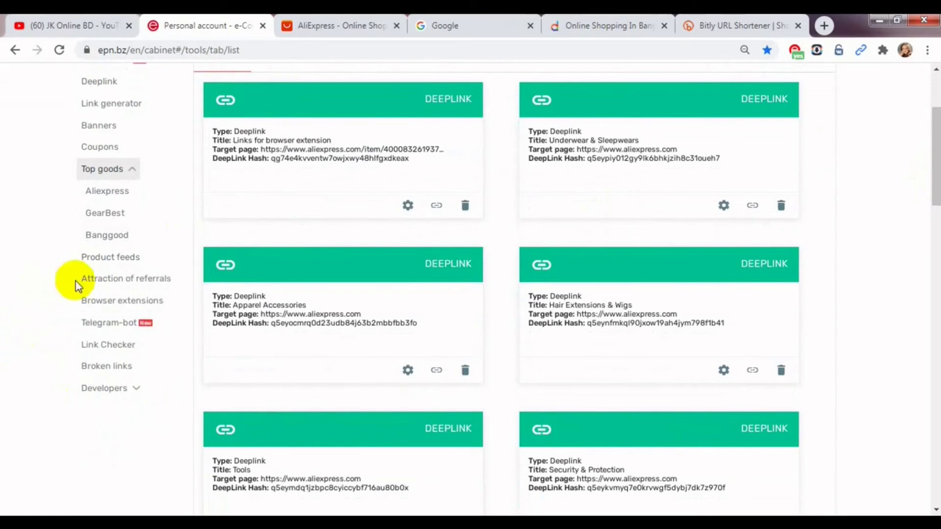
# Step: Open the Attraction of referrals tool and read the ePN Standard, Fix and Smart terms and the referral link form
pyautogui.click(102, 282)
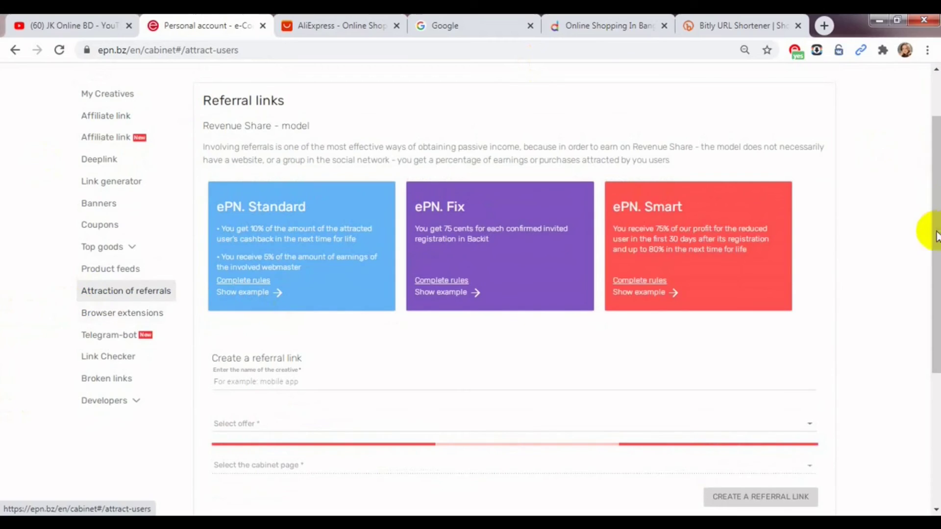
pyautogui.moveTo(937, 162); pyautogui.dragTo(936, 140)
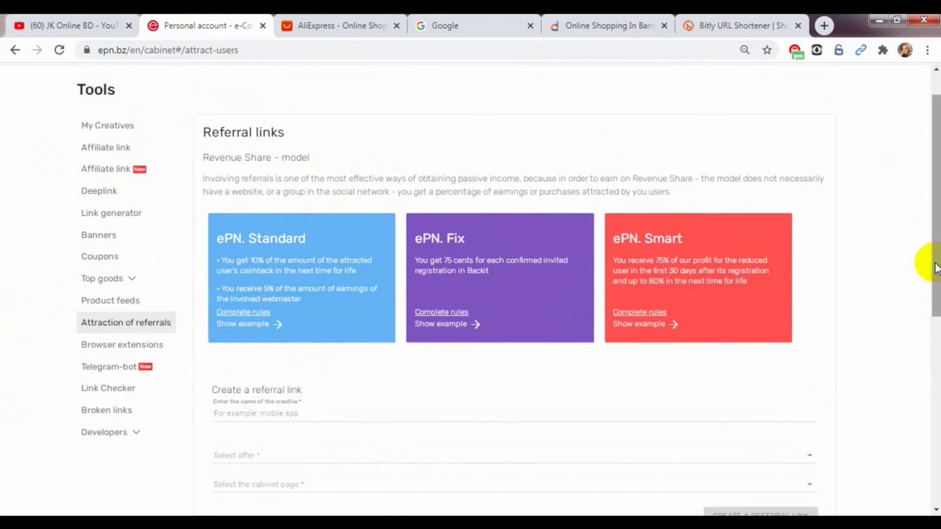
pyautogui.moveTo(935, 264)
pyautogui.mouseDown()
pyautogui.moveTo(935, 338)
pyautogui.moveTo(923, 331)
pyautogui.moveTo(926, 251)
pyautogui.mouseUp()
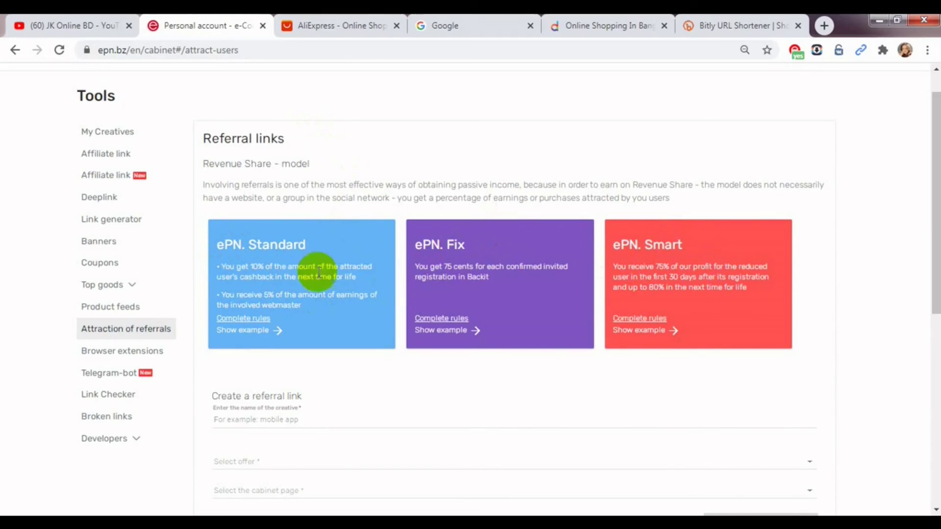
pyautogui.moveTo(932, 256); pyautogui.dragTo(932, 302)
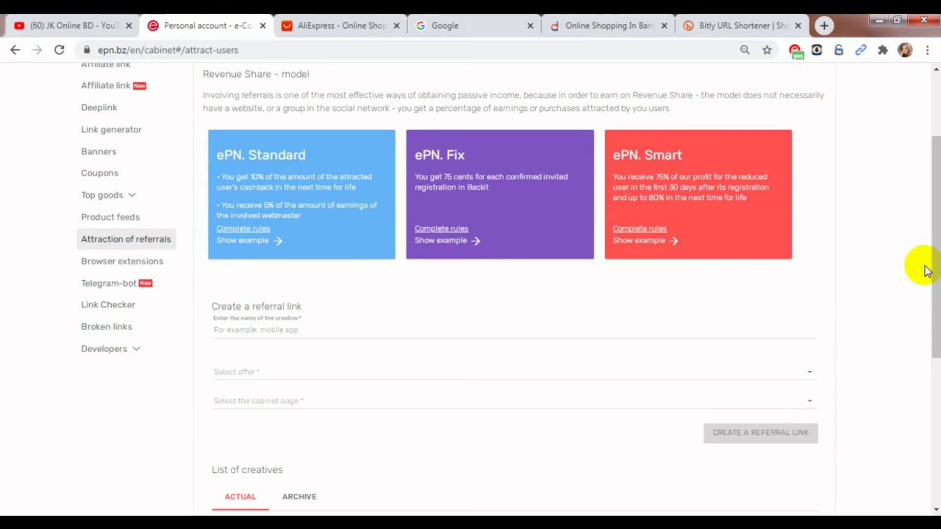
pyautogui.moveTo(934, 230); pyautogui.dragTo(927, 157)
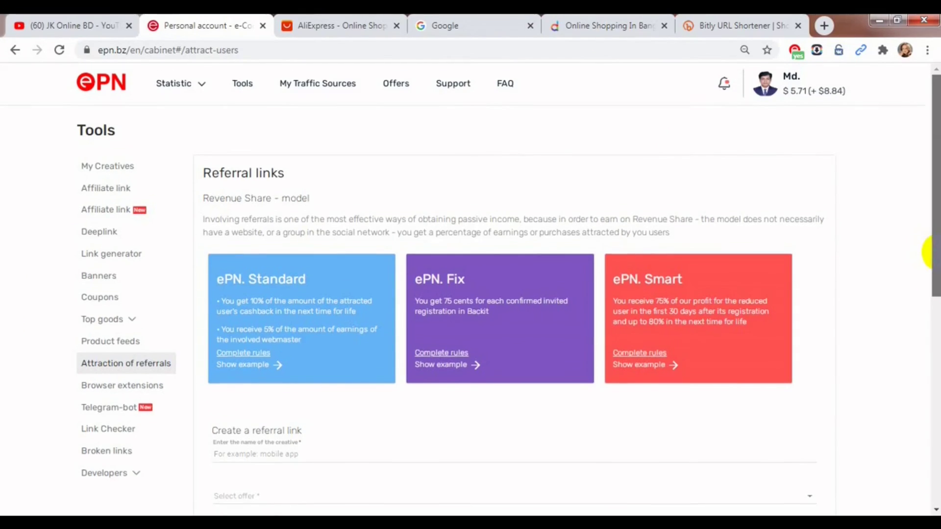
# Step: Open ePN's Link Checker tool, and open the Consumer Electronics category on AliExpress
pyautogui.scroll(-1, 930, 252)
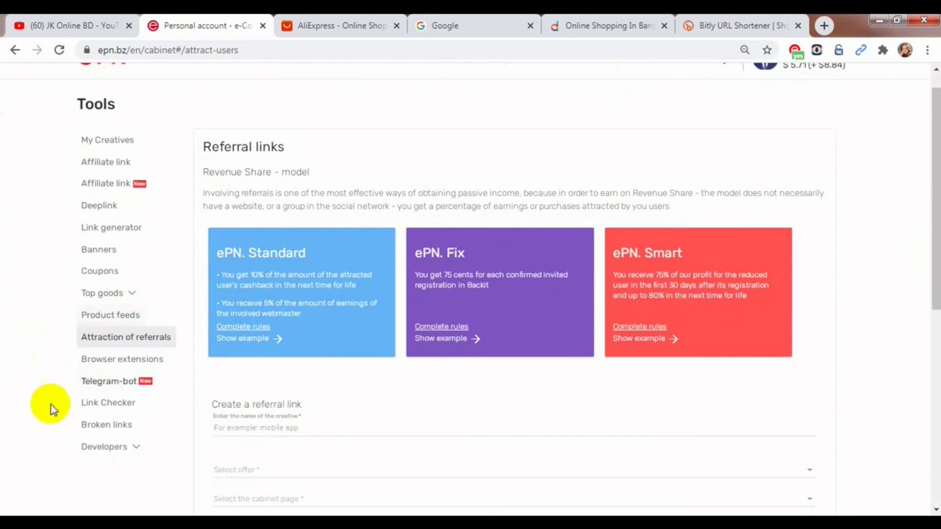
pyautogui.click(95, 402)
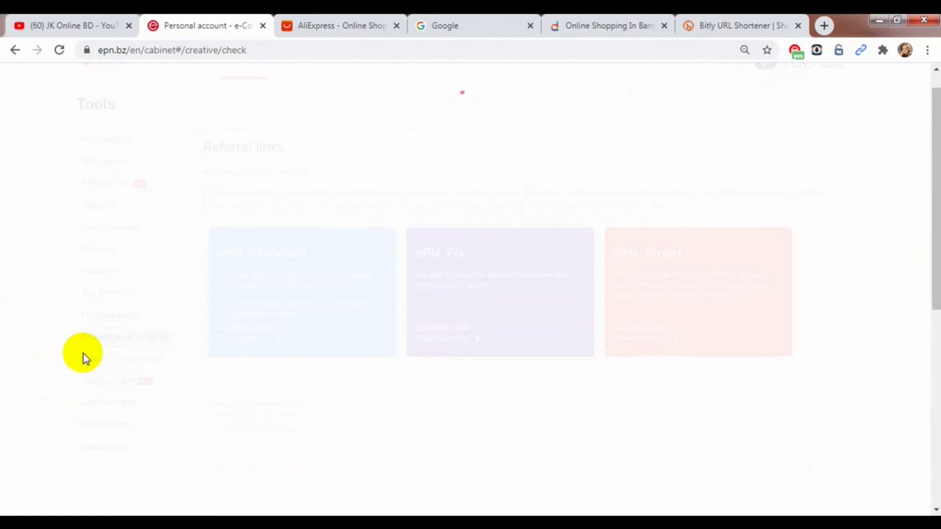
pyautogui.click(326, 25)
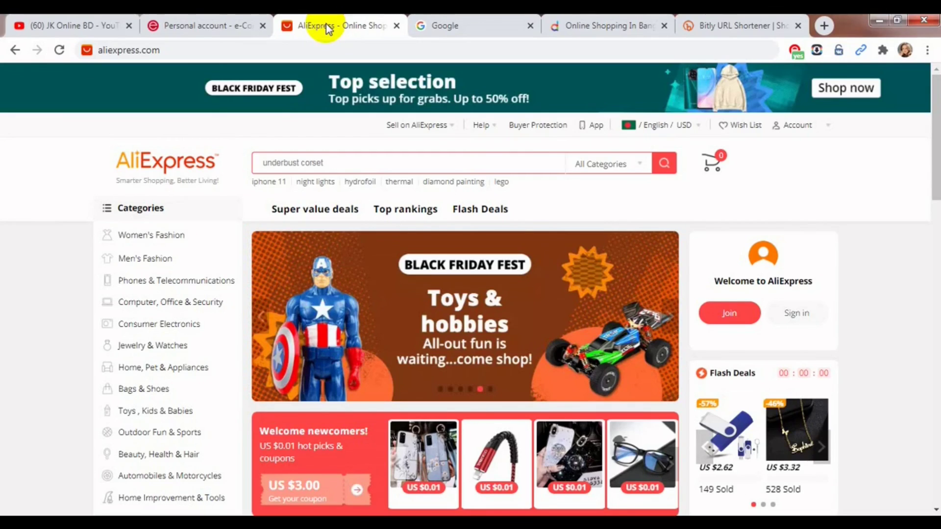
pyautogui.moveTo(179, 340)
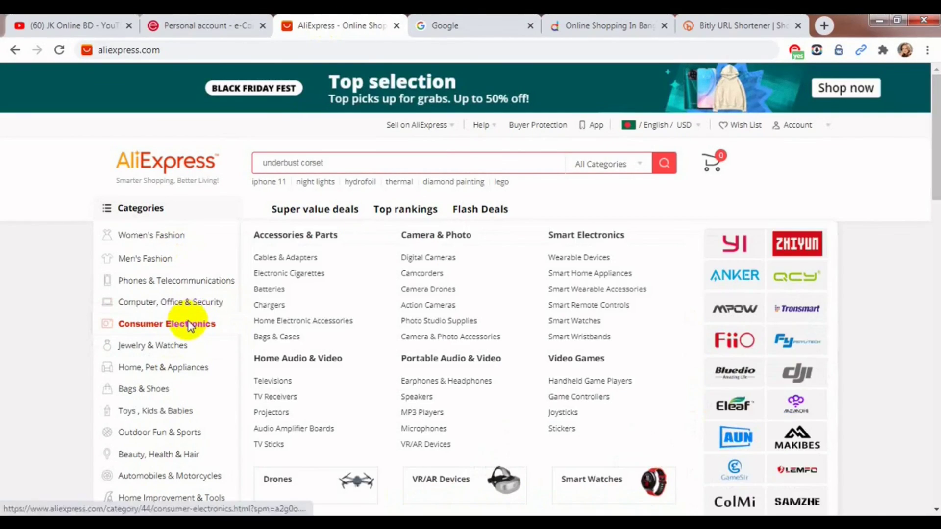
pyautogui.click(186, 323)
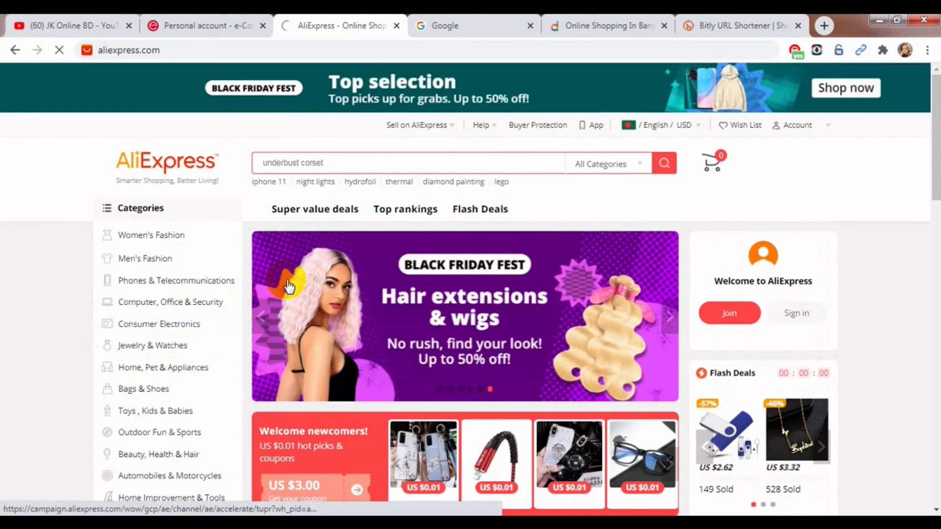
pyautogui.click(381, 252)
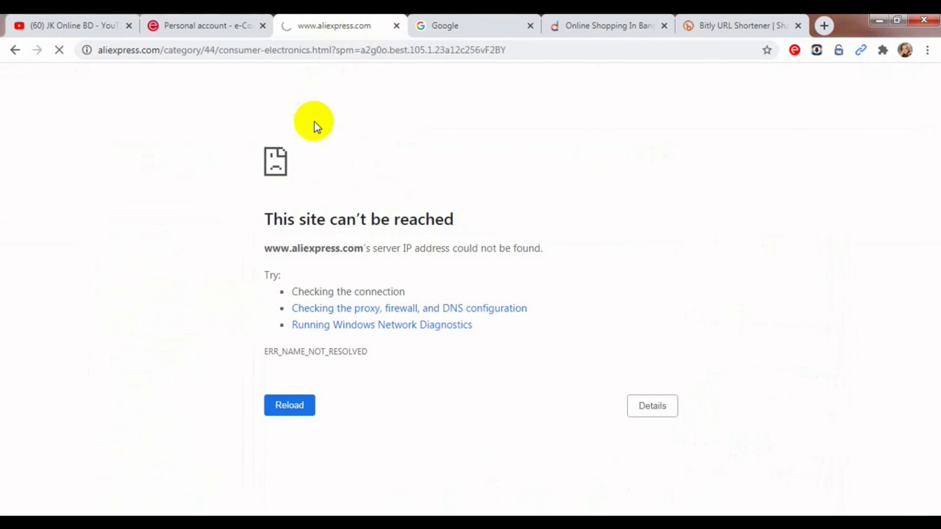
# Step: Switch between ePN and AliExpress to review the Link Checker instructions and the Consumer Electronics listings
pyautogui.click(199, 27)
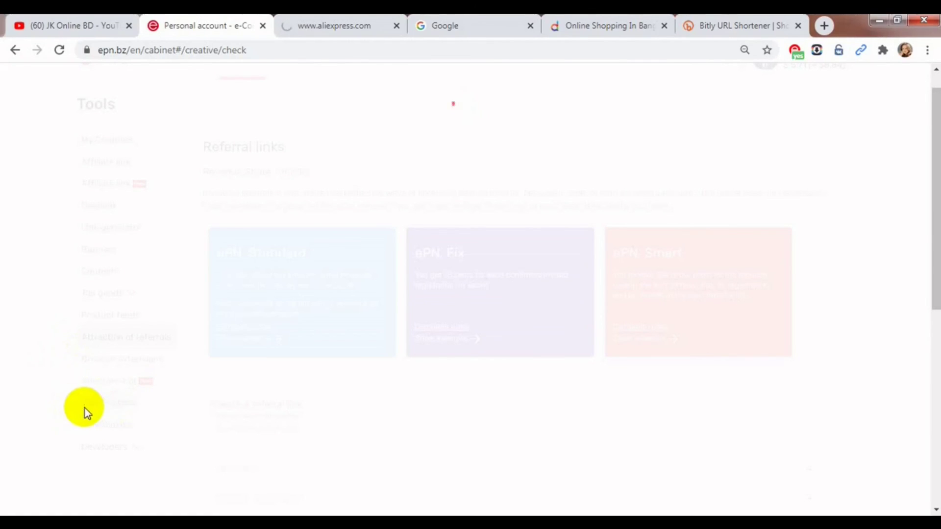
pyautogui.click(336, 26)
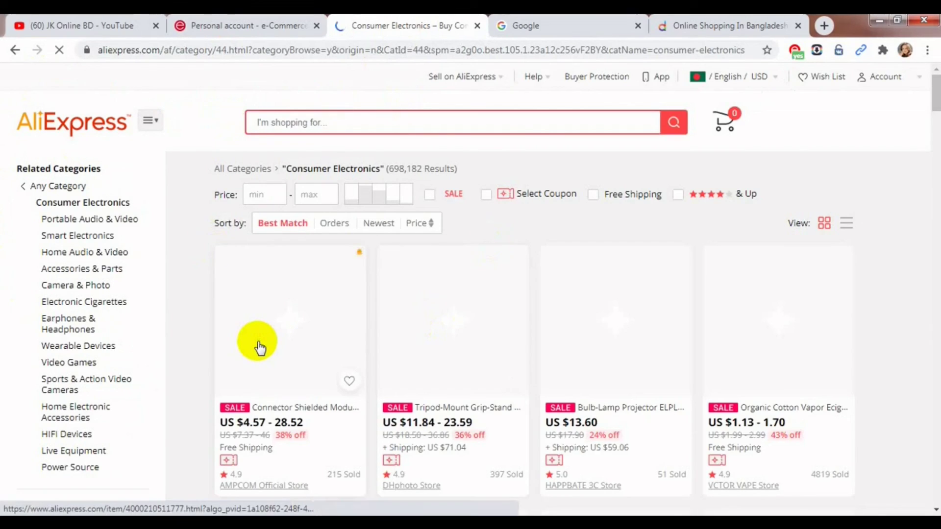
pyautogui.click(227, 27)
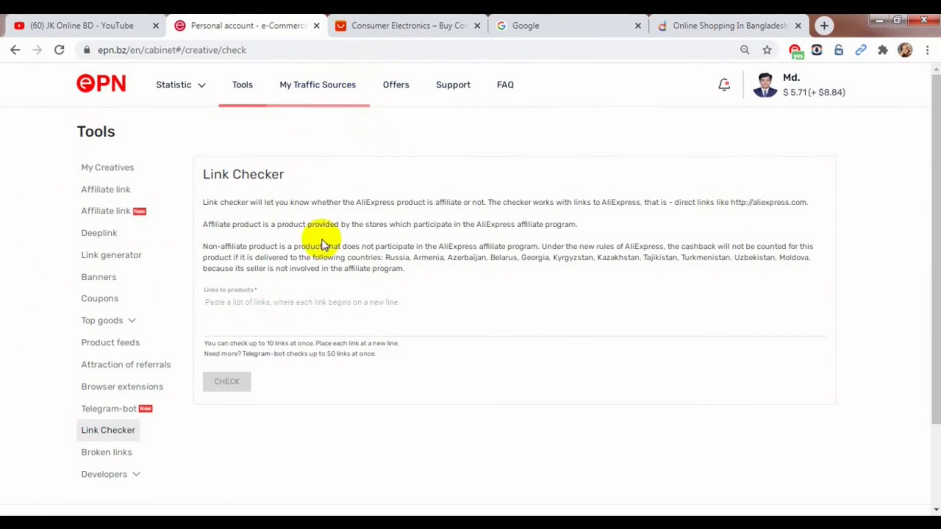
pyautogui.click(395, 25)
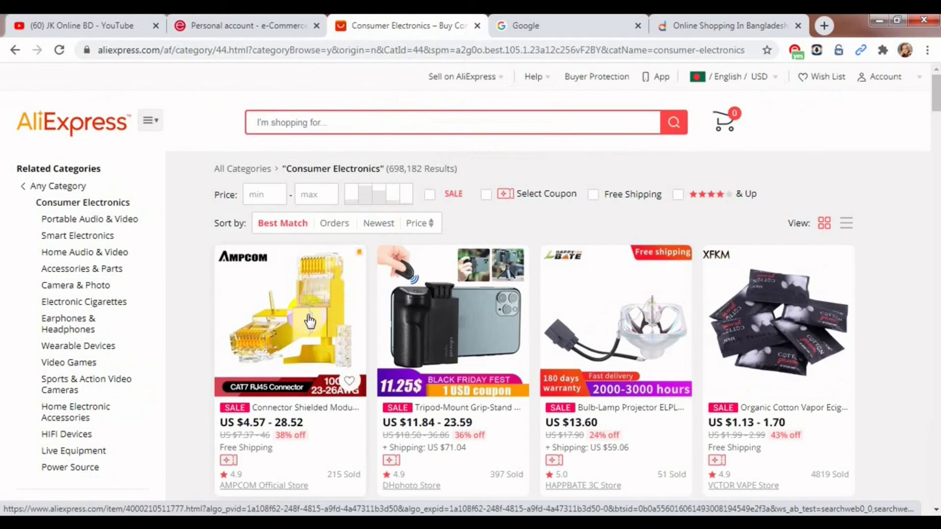
pyautogui.click(237, 27)
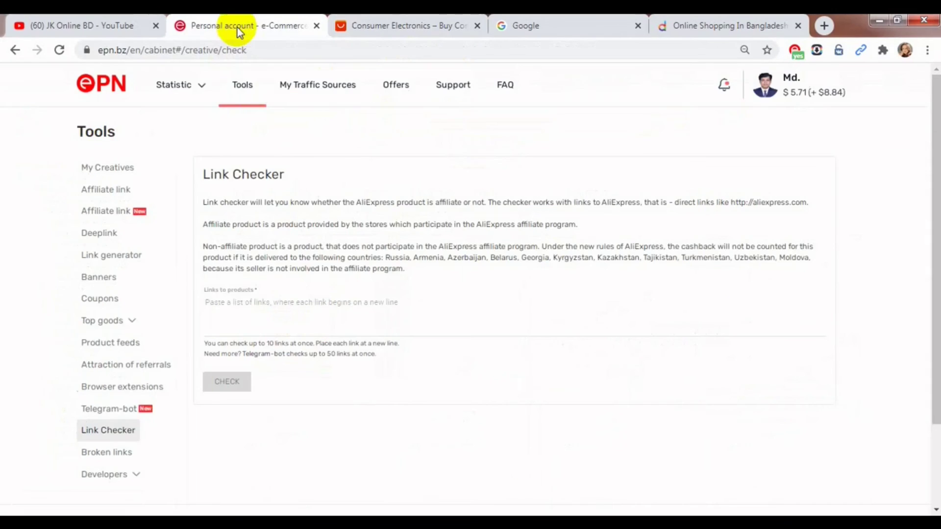
# Step: Open the AMPCOM shielded RJ45 connector from AliExpress's Consumer Electronics listings and copy its page address
pyautogui.click(391, 27)
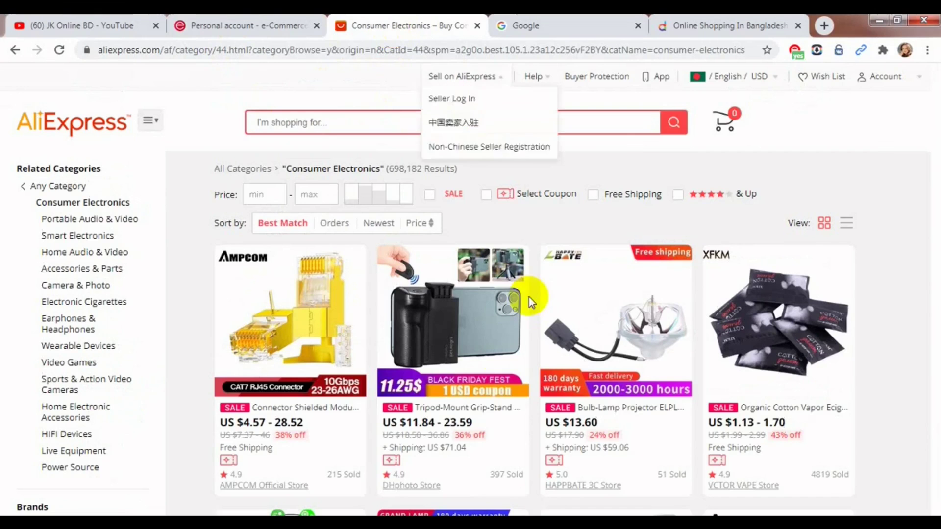
pyautogui.click(321, 309)
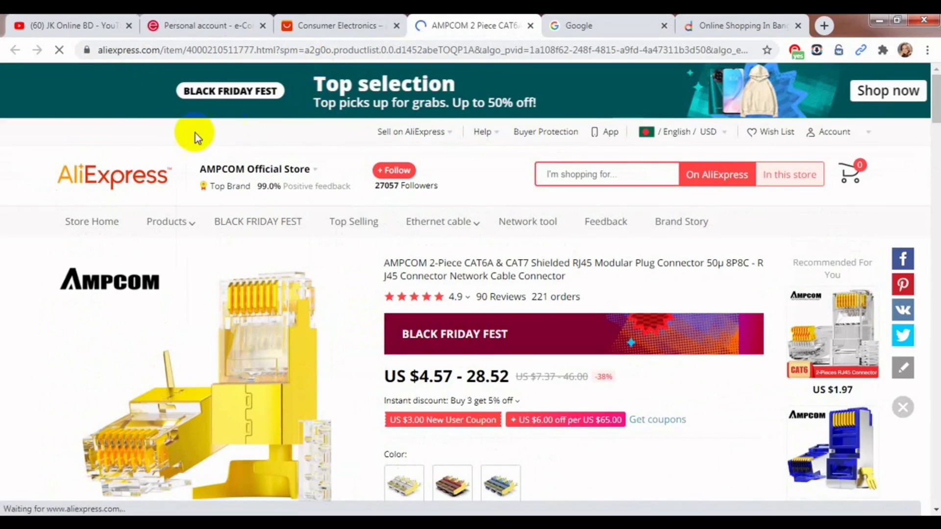
pyautogui.click(302, 51)
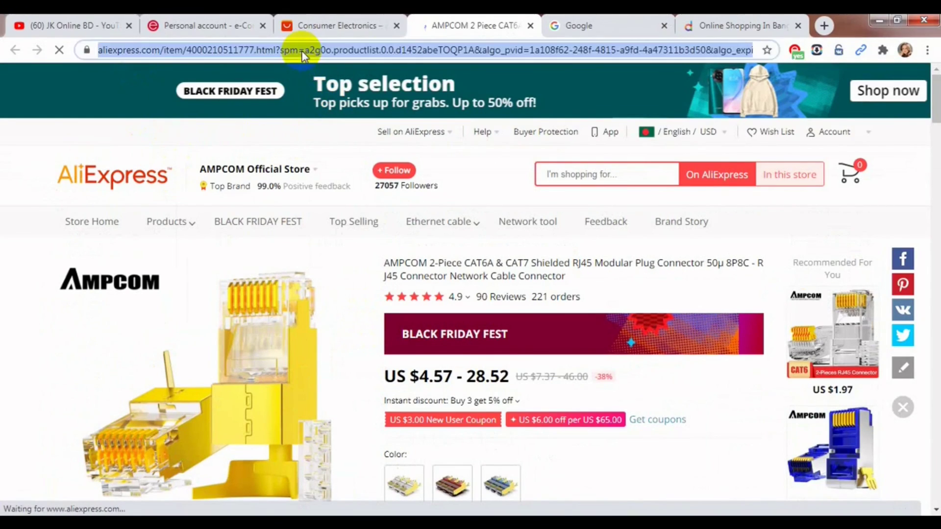
pyautogui.rightClick(301, 51)
pyautogui.click(364, 103)
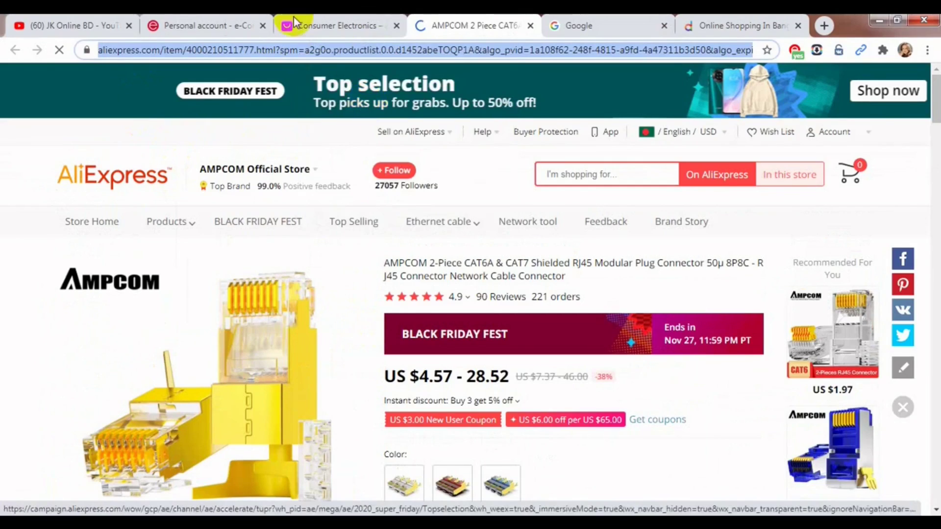
# Step: Paste the copied AMPCOM product address into ePN's Link Checker and check whether it is an affiliate product
pyautogui.click(191, 24)
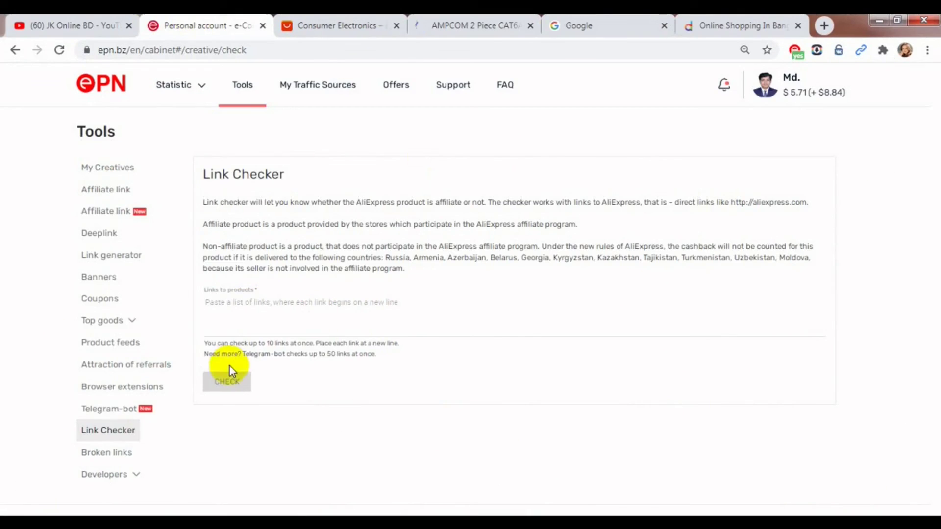
pyautogui.click(245, 321)
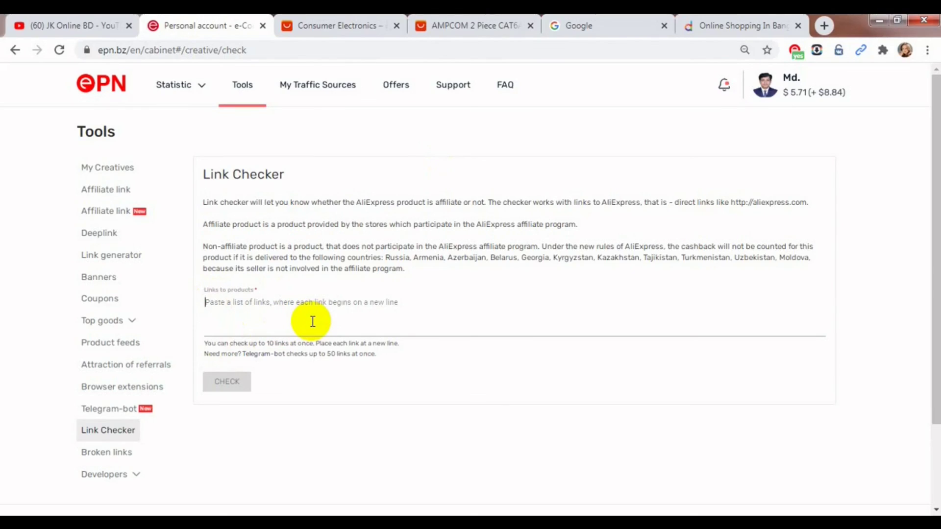
pyautogui.hotkey('ctrl', 'v')
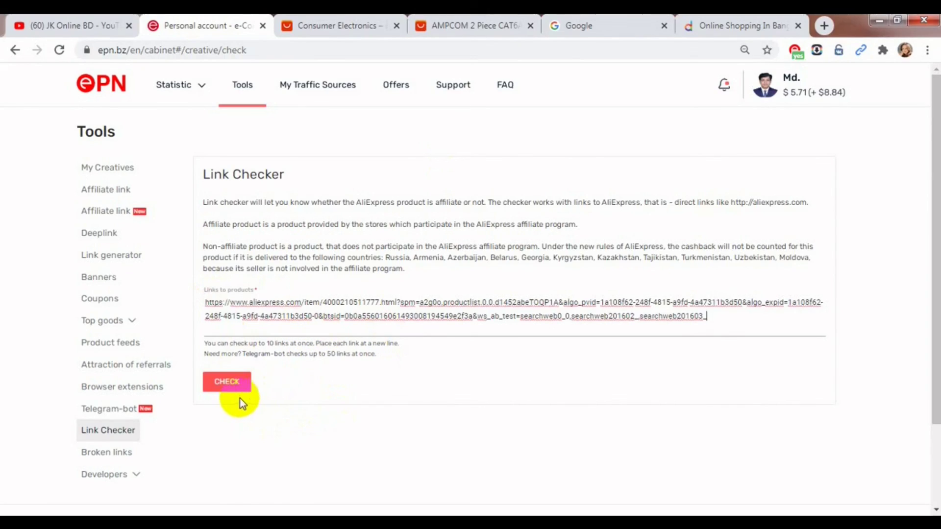
pyautogui.click(227, 385)
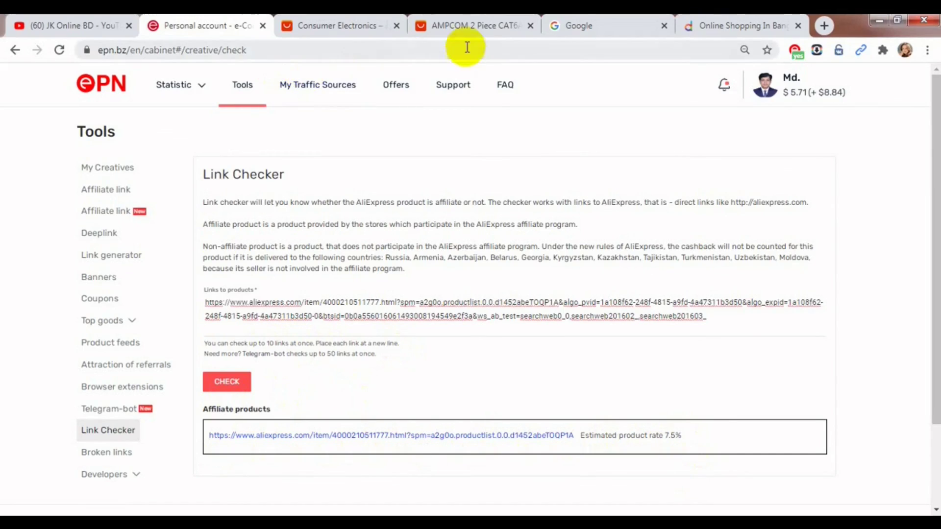
# Step: Open the XFKM organic cotton product from AliExpress's Consumer Electronics listings and copy its page address
pyautogui.click(474, 25)
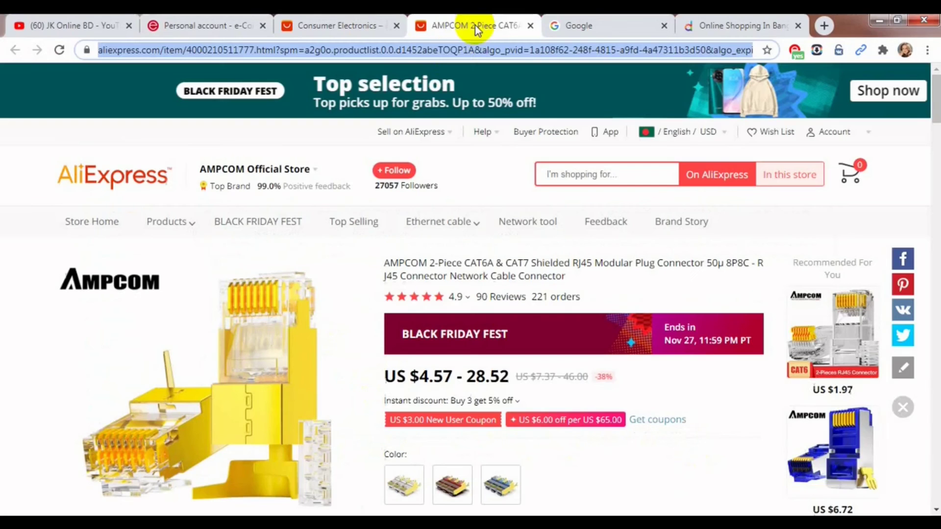
pyautogui.click(355, 25)
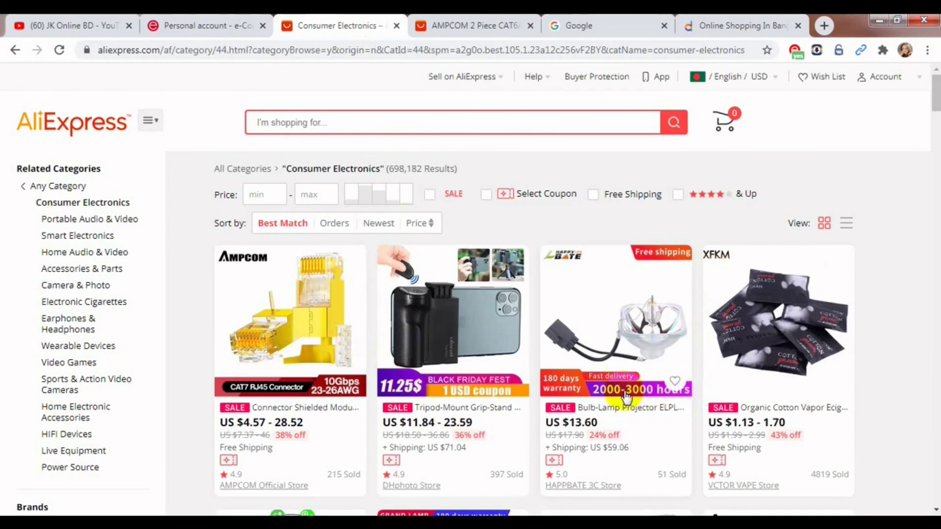
pyautogui.click(784, 336)
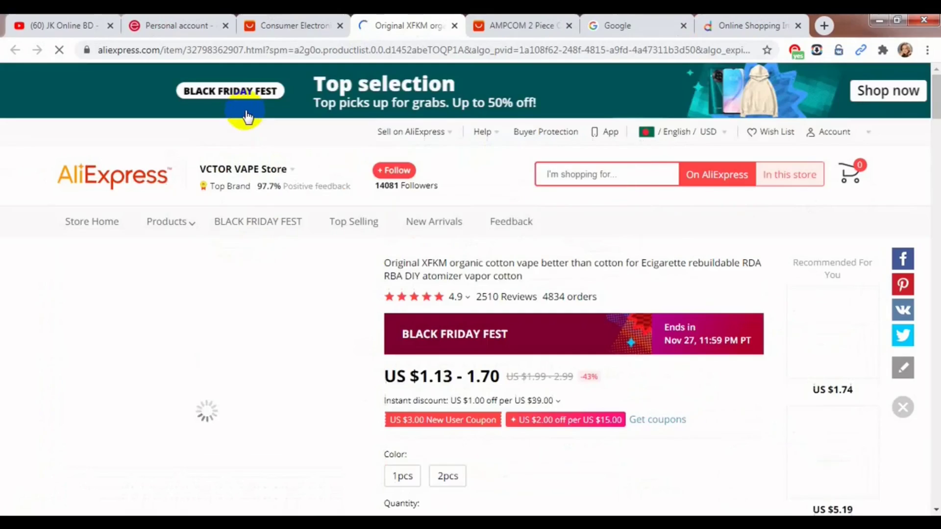
pyautogui.click(313, 50)
pyautogui.rightClick(313, 50)
pyautogui.click(378, 101)
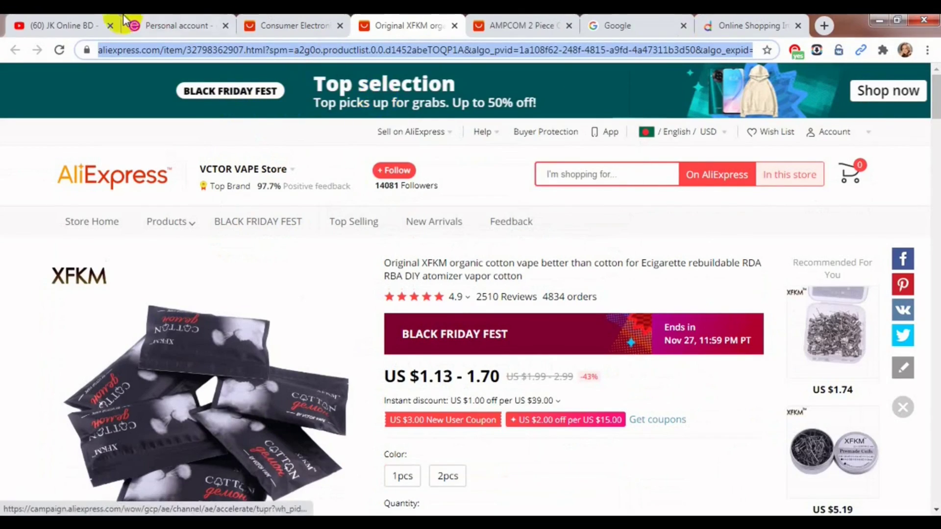
# Step: Replace the address in ePN's Link Checker with the copied XFKM product address and check whether it is an affiliate product
pyautogui.click(162, 26)
pyautogui.click(320, 313)
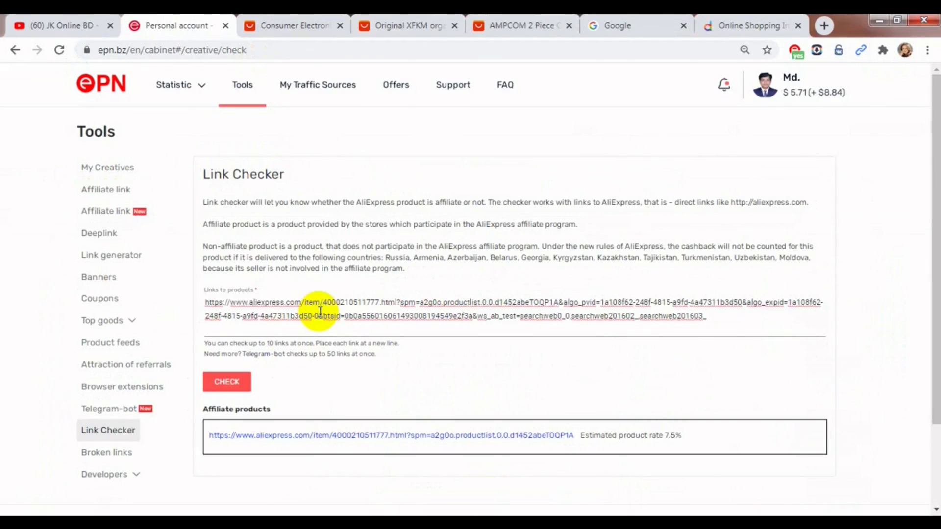
pyautogui.hotkey('ctrl', 'a')
pyautogui.press('BackSpace')
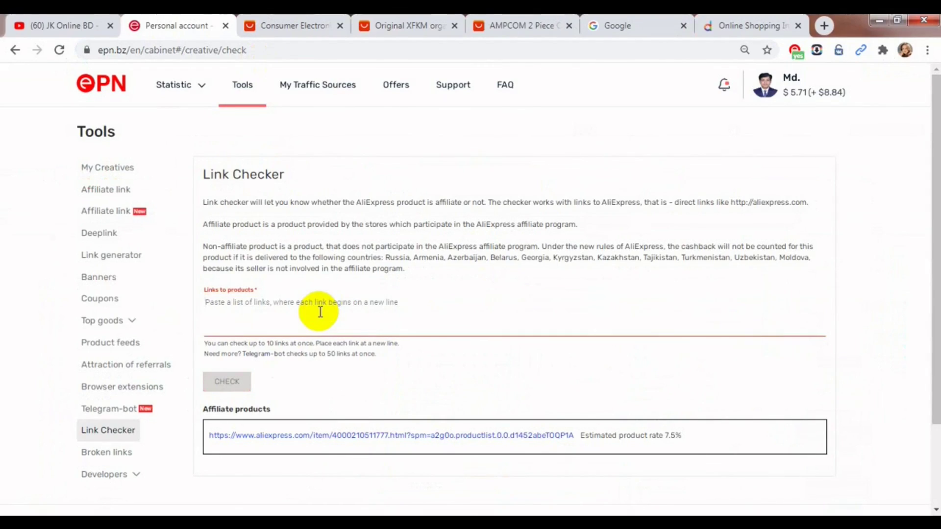
pyautogui.hotkey('ctrl', 'v')
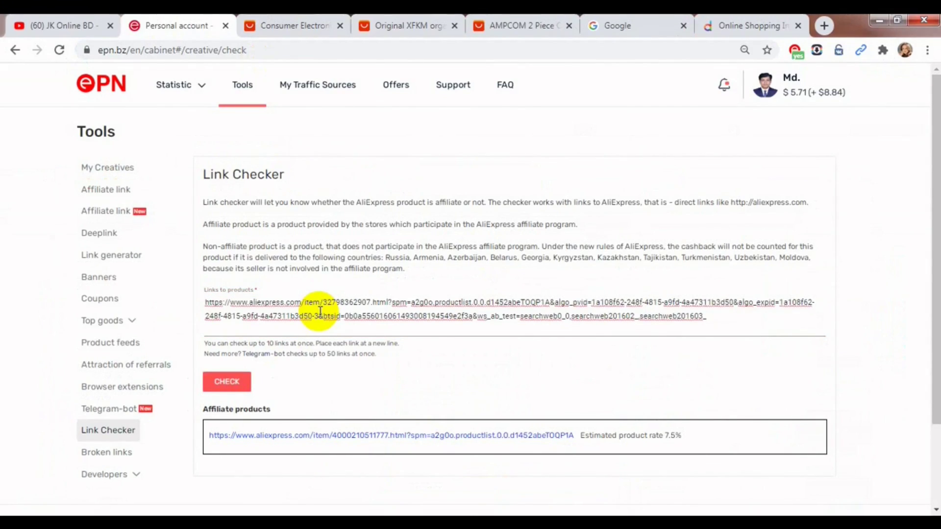
pyautogui.click(225, 382)
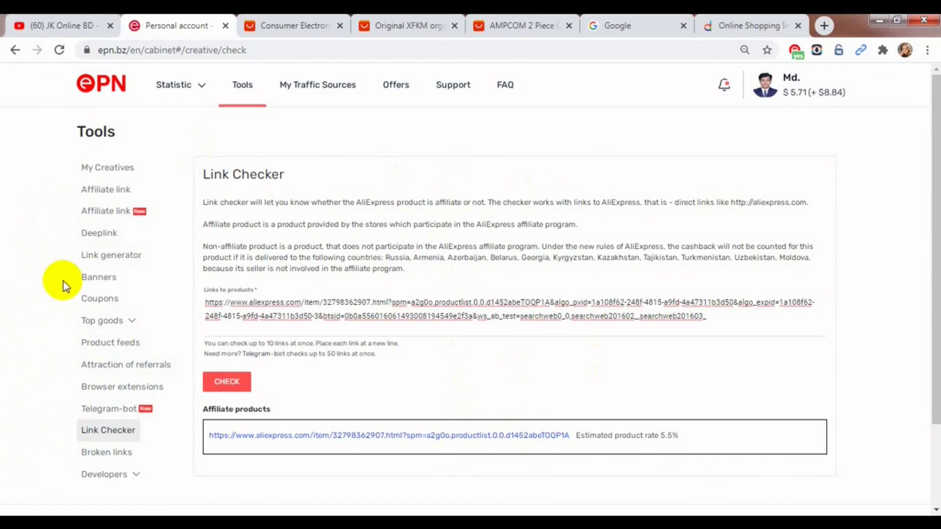
# Step: Open ePN's Smart-banner creation form and view the available banner sizes without choosing one
pyautogui.click(109, 281)
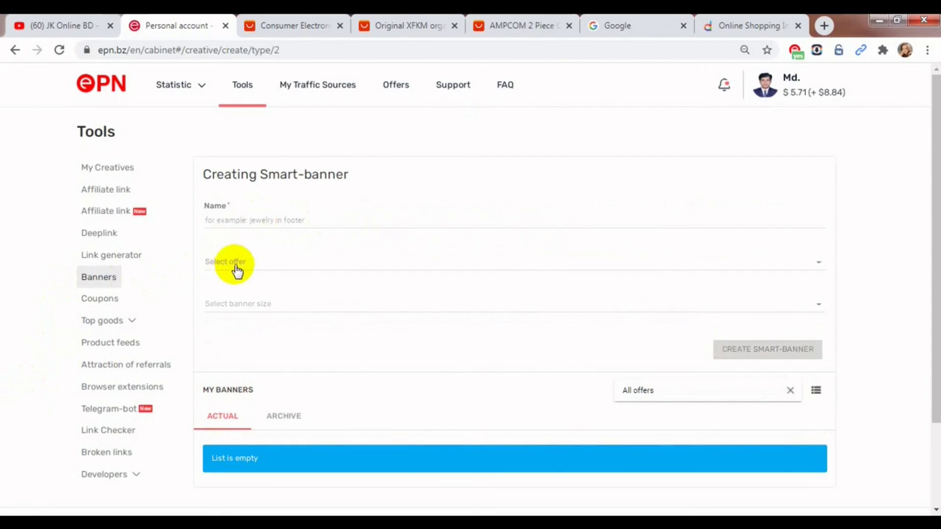
pyautogui.click(274, 314)
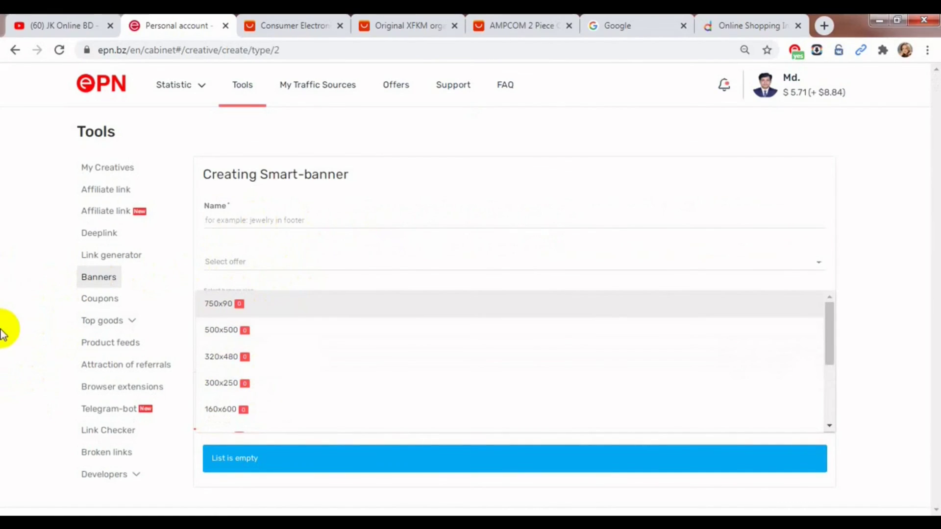
pyautogui.click(25, 319)
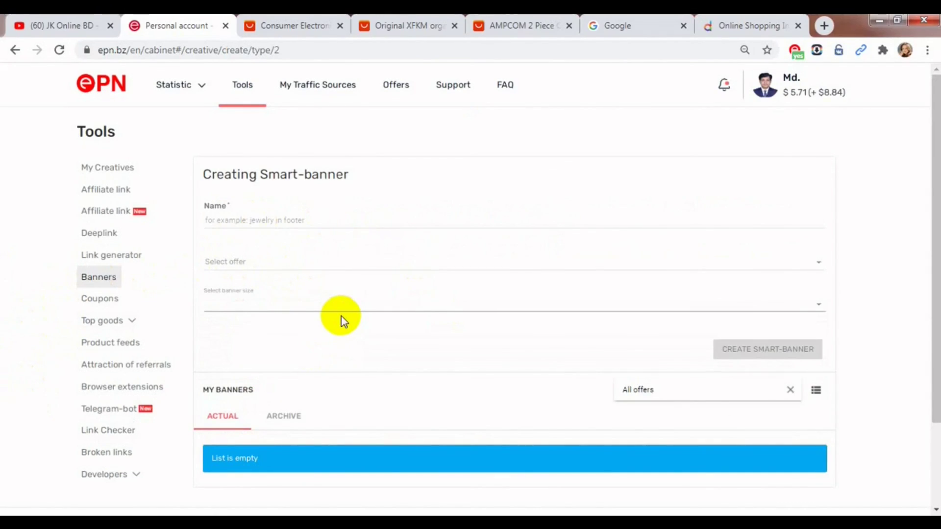